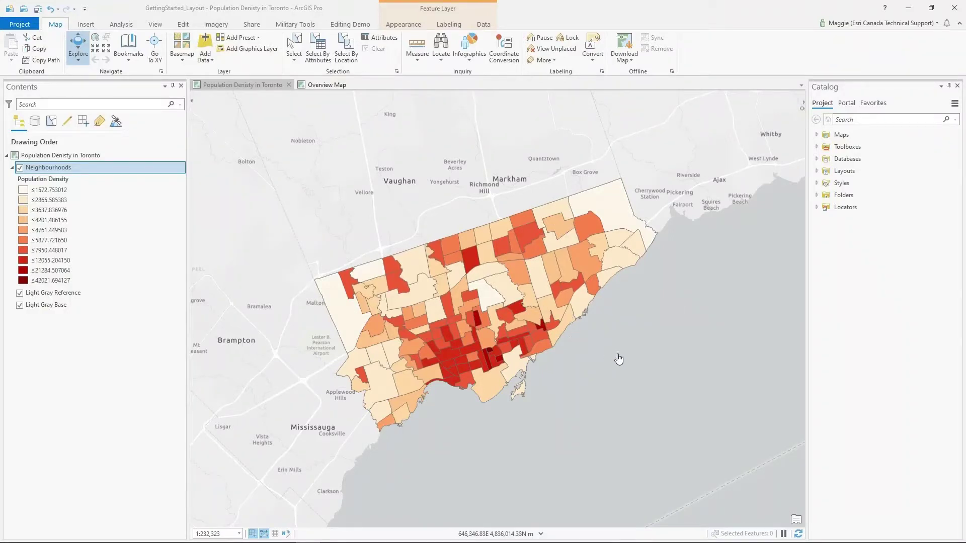
# Switch to the Overview Map and change its basemap to Light Gray Canvas.
pyautogui.moveTo(678, 359); pyautogui.dragTo(656, 336)
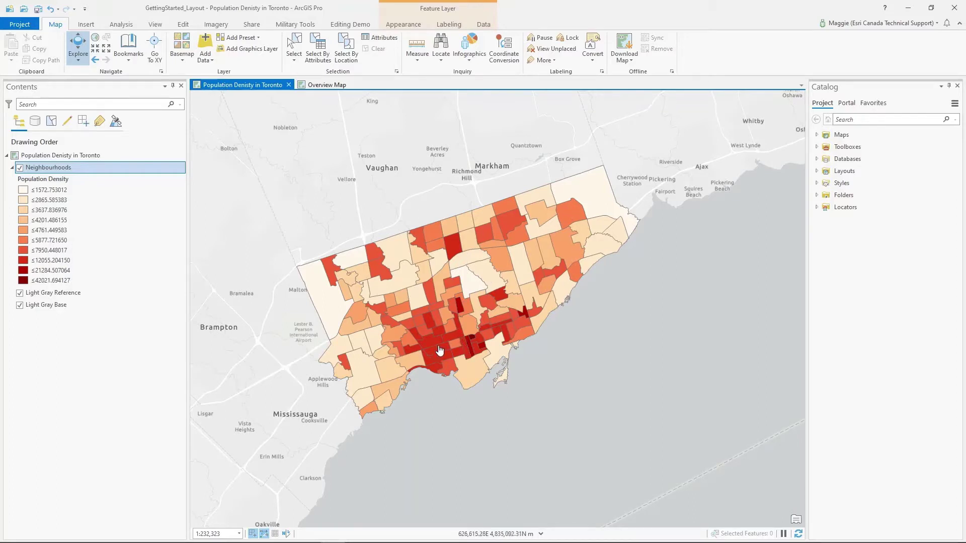
pyautogui.click(327, 84)
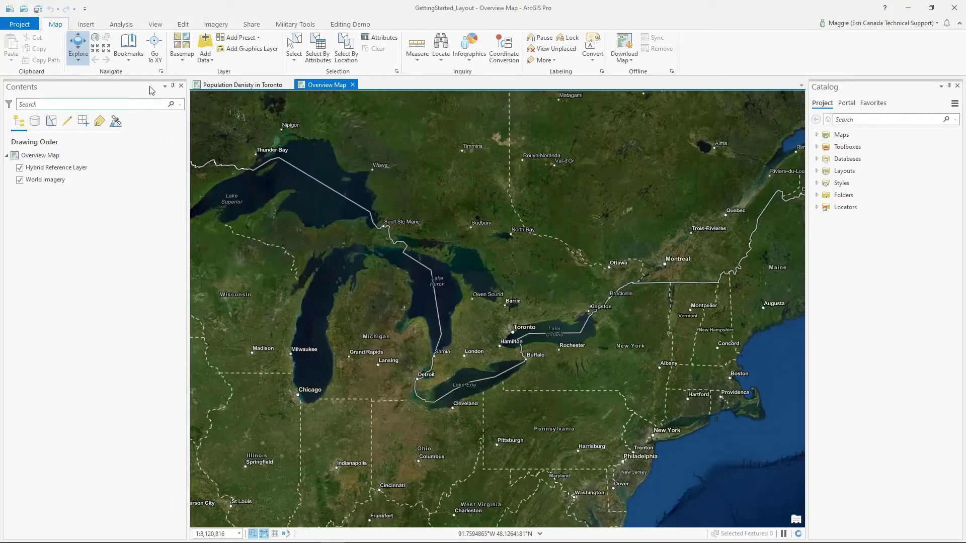
pyautogui.click(178, 59)
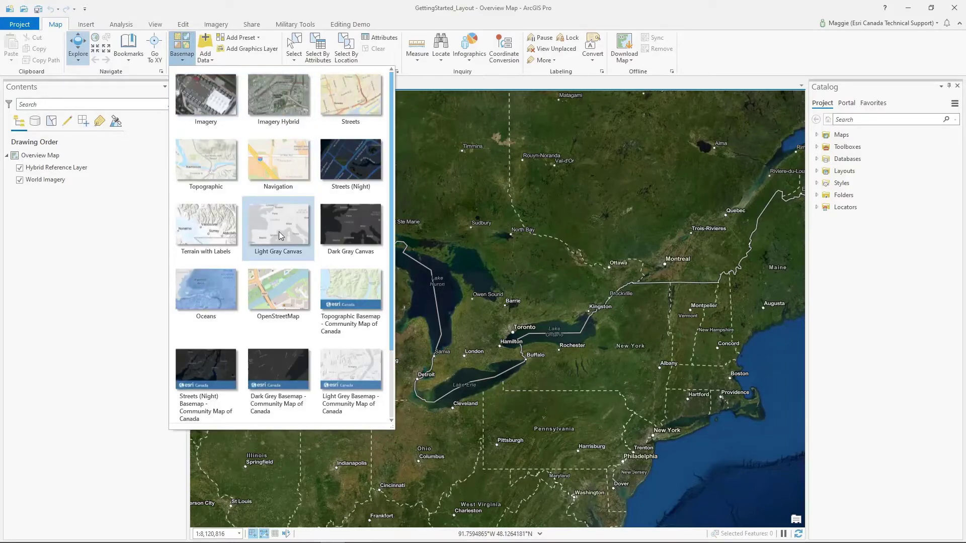
pyautogui.click(280, 237)
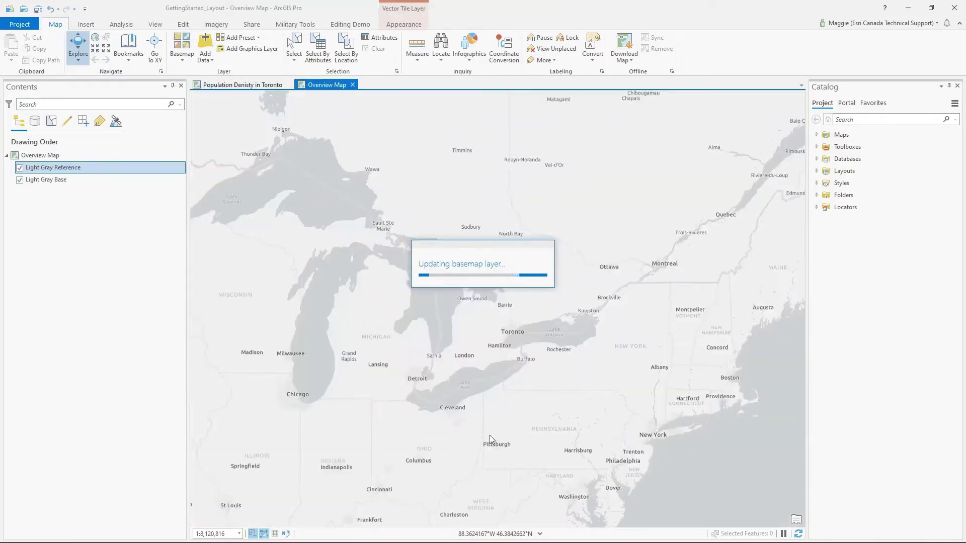
# Return to the Population Denisty in Toronto map and turn off the Light Gray Reference and Light Gray Base layers.
pyautogui.click(258, 88)
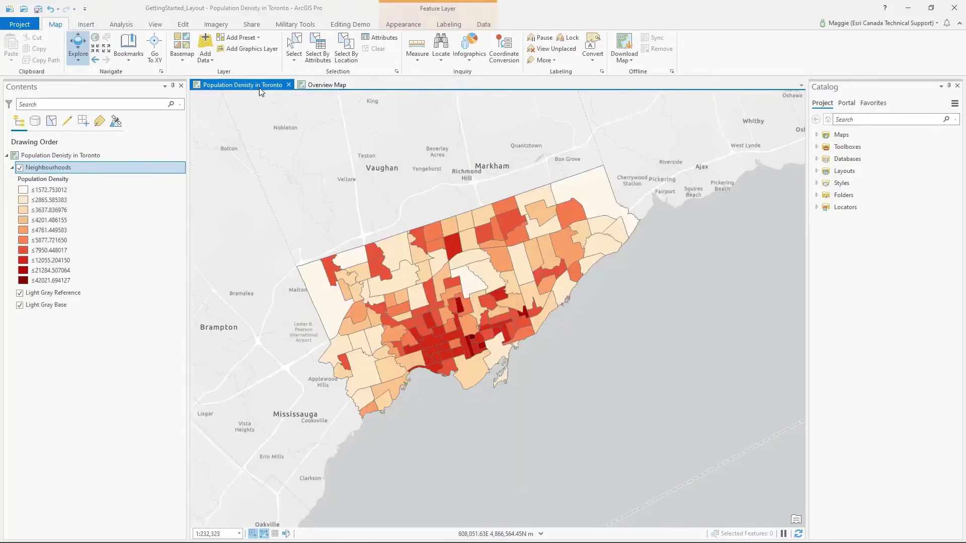
pyautogui.click(19, 304)
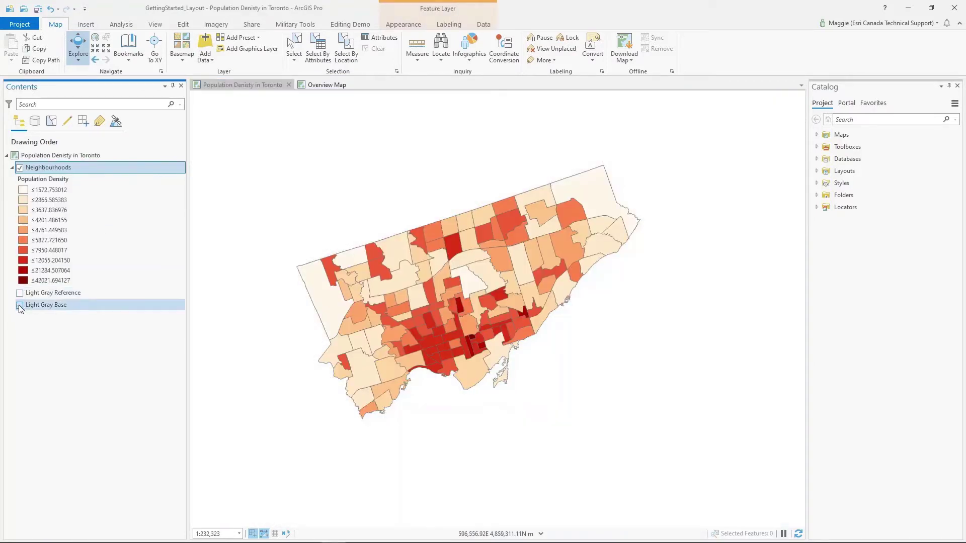
# Create a new ANSI landscape layout in Letter size, 8.5" × 11".
pyautogui.click(84, 27)
pyautogui.click(29, 59)
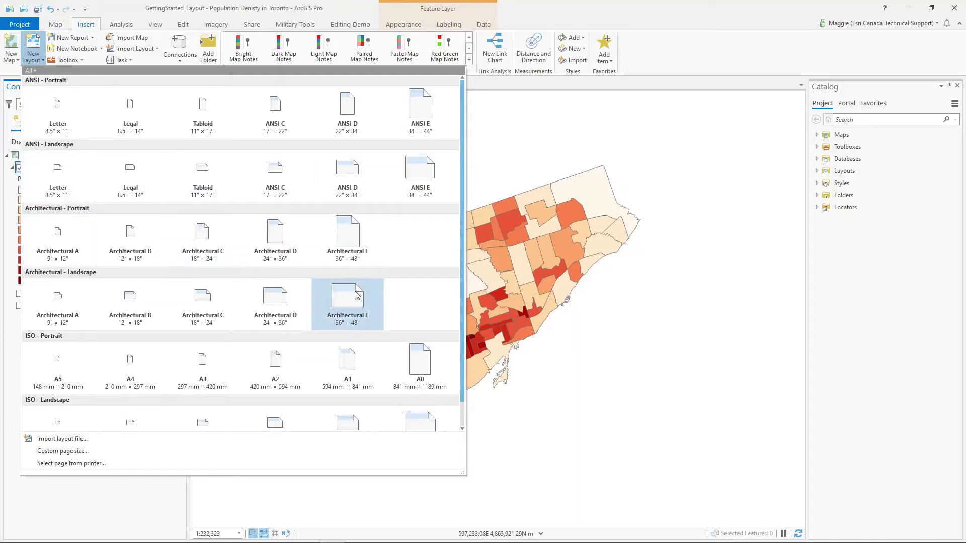
pyautogui.click(58, 178)
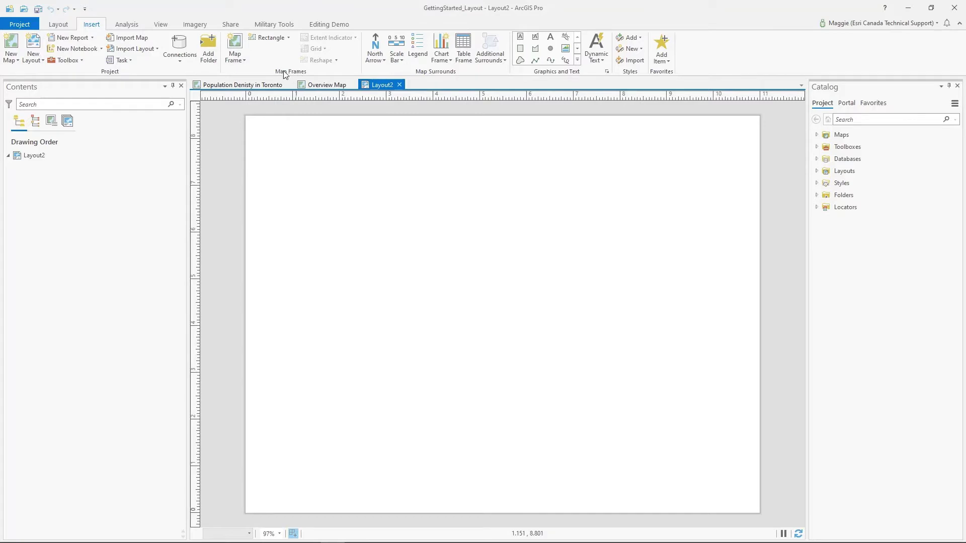
# Add a rectangular map frame about 7 by 5.6 inches showing Population Denisty in Toronto at 1:232,323, and position it near the page's middle.
pyautogui.click(286, 39)
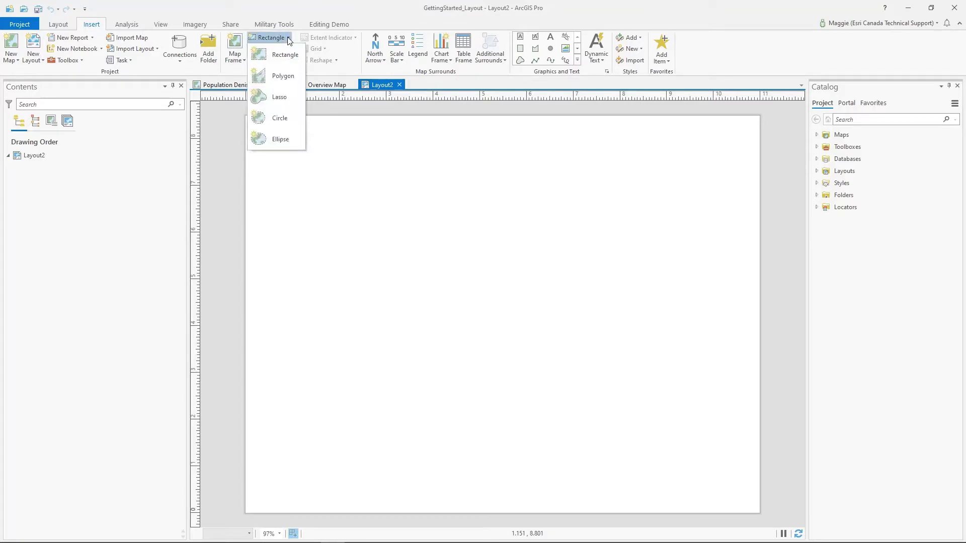
pyautogui.click(277, 55)
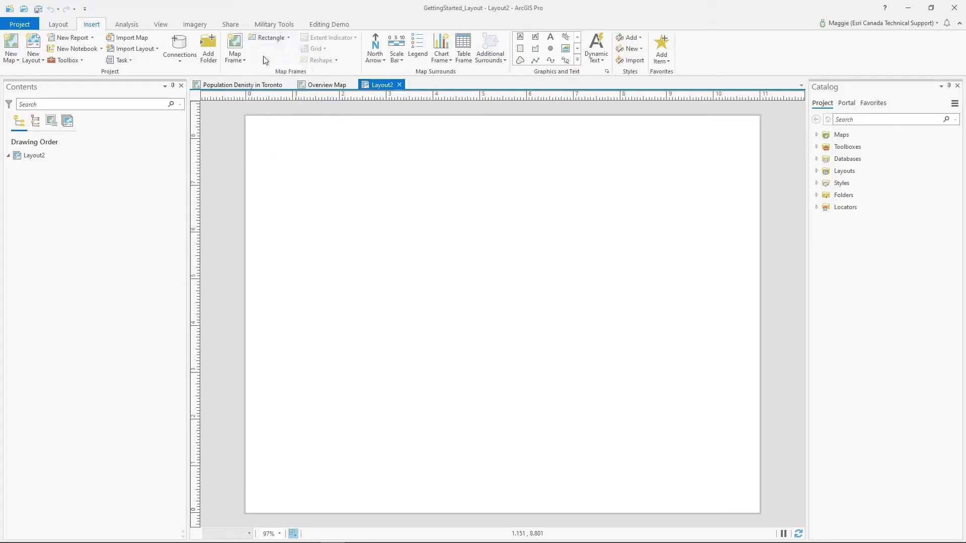
pyautogui.click(234, 55)
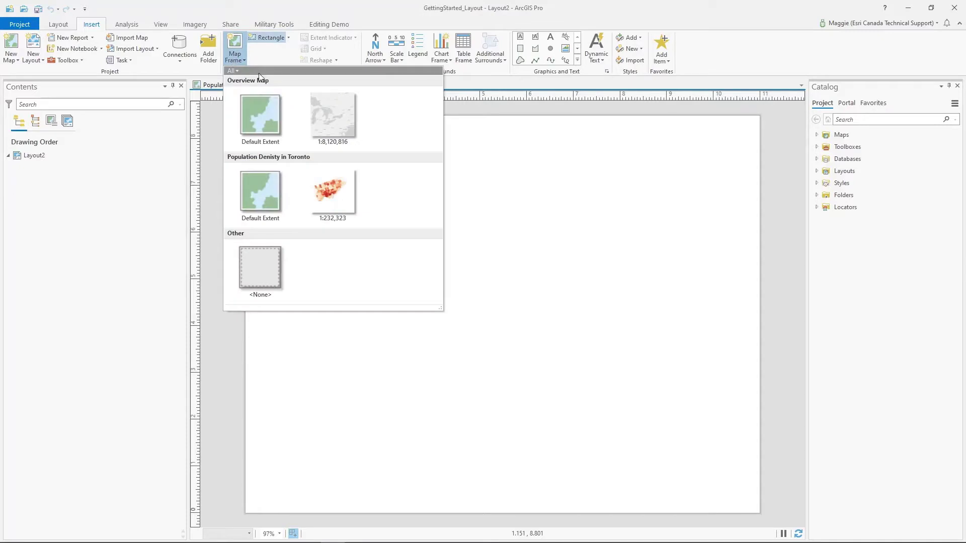
pyautogui.click(322, 197)
pyautogui.moveTo(321, 213); pyautogui.dragTo(648, 475)
pyautogui.moveTo(515, 332); pyautogui.dragTo(500, 298)
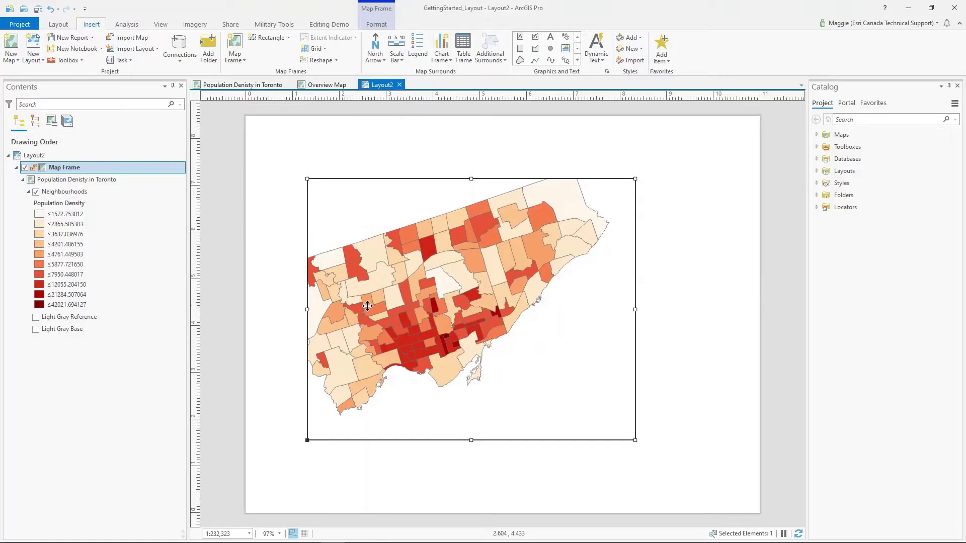
pyautogui.moveTo(449, 314)
pyautogui.mouseDown()
pyautogui.moveTo(454, 282)
pyautogui.moveTo(465, 323)
pyautogui.moveTo(445, 313)
pyautogui.mouseUp()
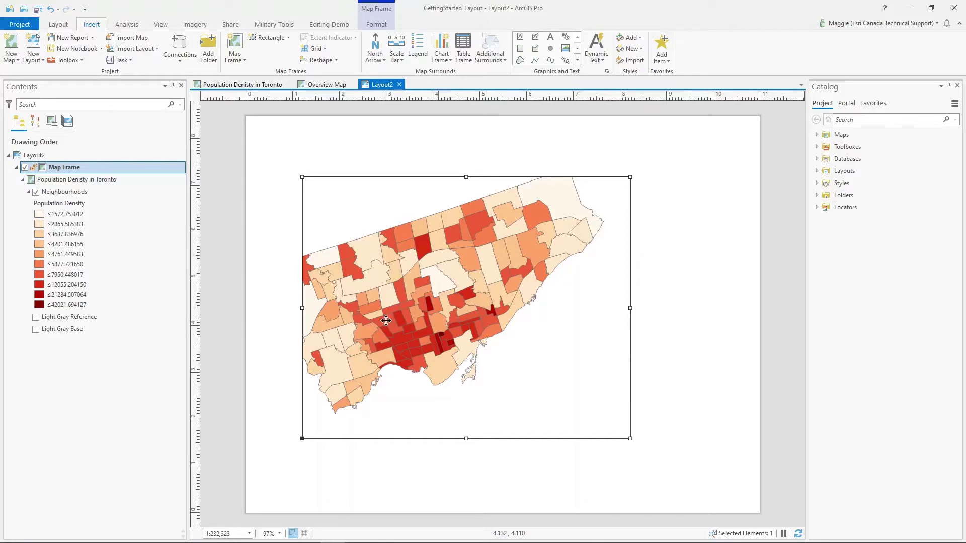
# Activate the map frame and pan the map to bring Toronto's cut-off western neighbourhoods into the frame.
pyautogui.rightClick(434, 302)
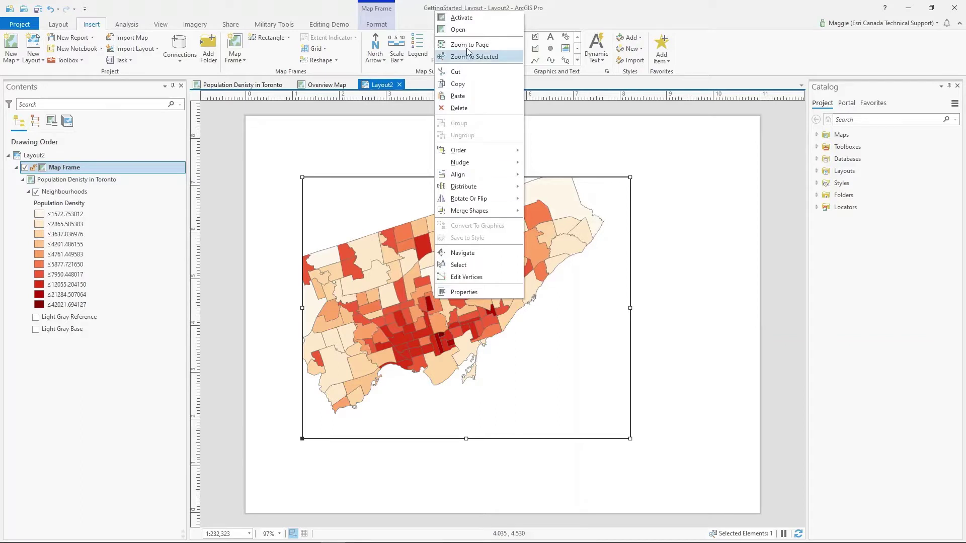
pyautogui.click(58, 27)
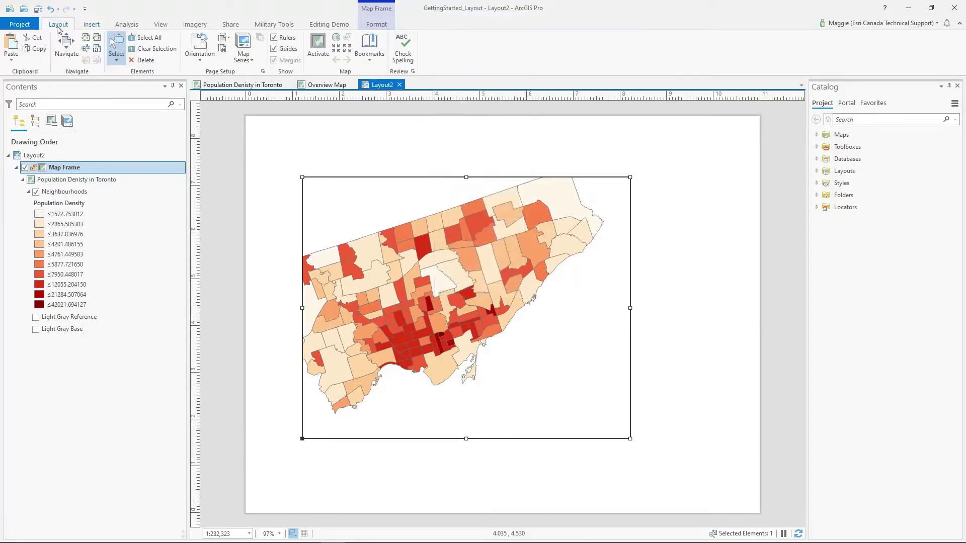
pyautogui.click(323, 43)
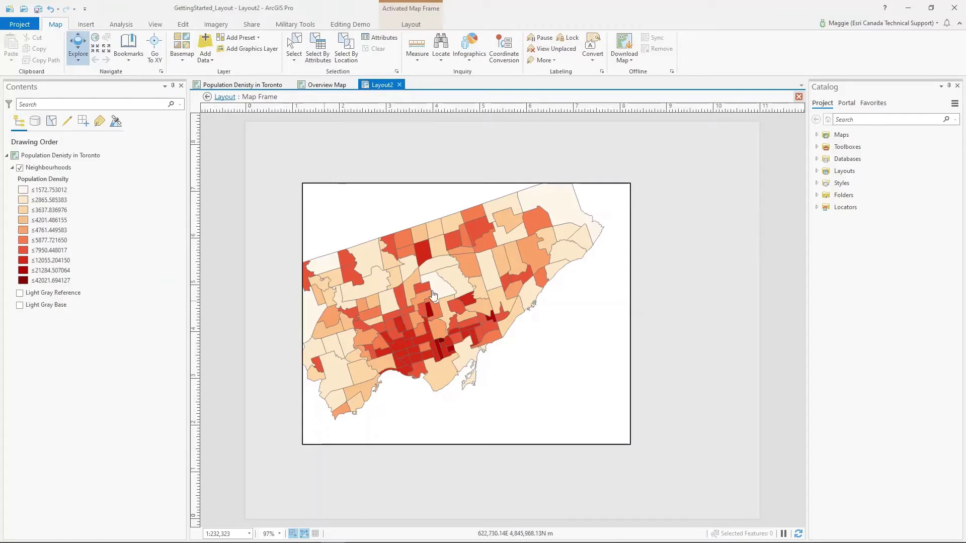
pyautogui.moveTo(444, 292); pyautogui.dragTo(478, 302)
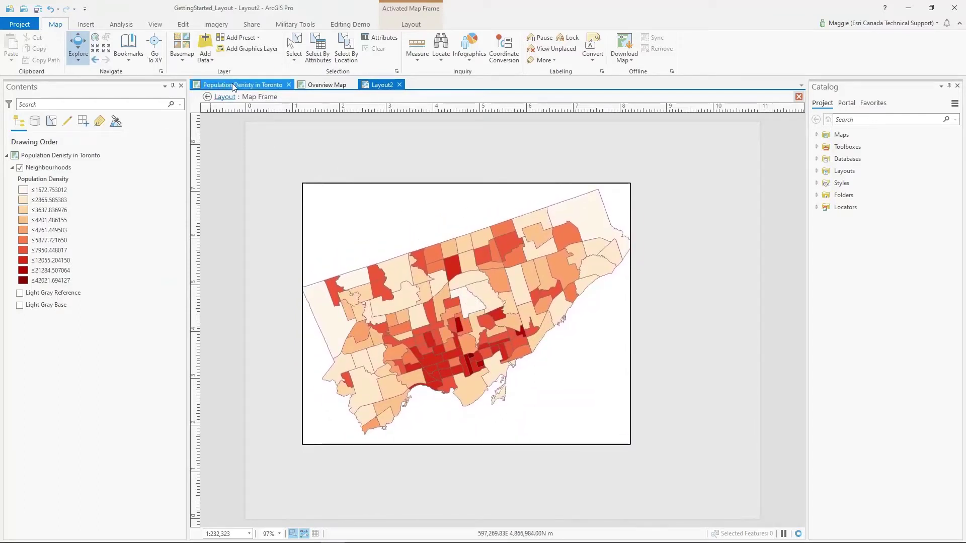
pyautogui.moveTo(446, 321); pyautogui.dragTo(442, 325)
pyautogui.scroll(-2, 442, 326)
pyautogui.scroll(2, 442, 326)
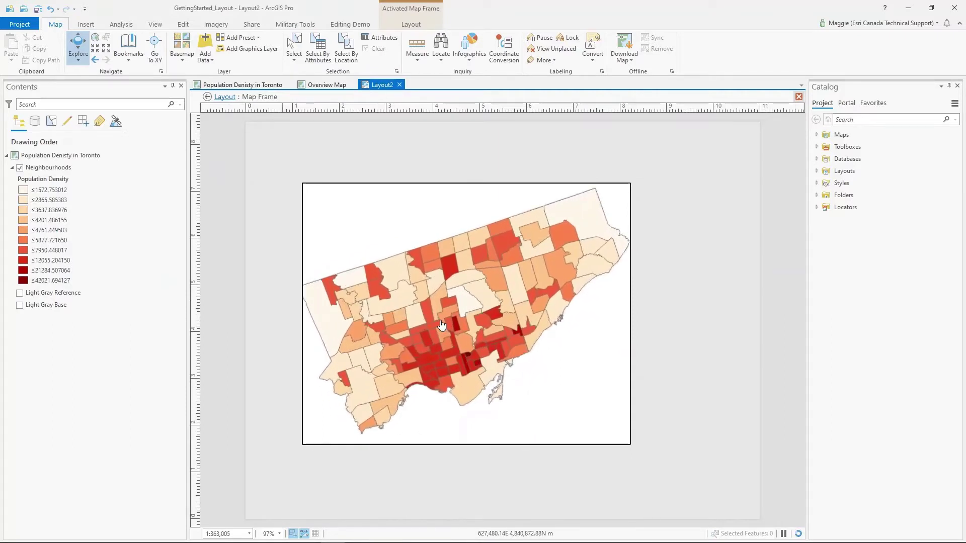
# Show the on-screen navigator, rotate the map about -19° so Toronto's northern boundary runs horizontally, and shift the map upward.
pyautogui.rightClick(403, 350)
pyautogui.click(438, 488)
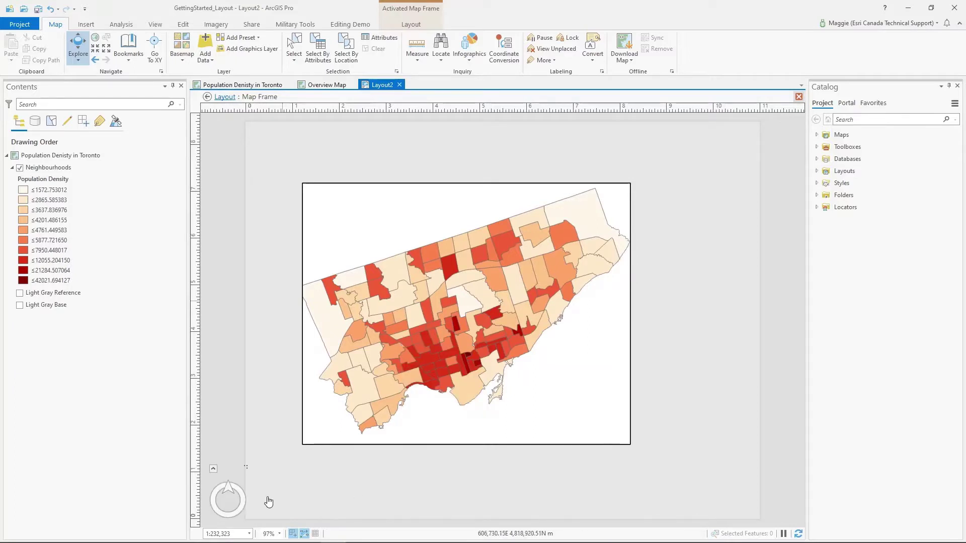
pyautogui.click(213, 469)
pyautogui.moveTo(250, 460); pyautogui.dragTo(256, 460)
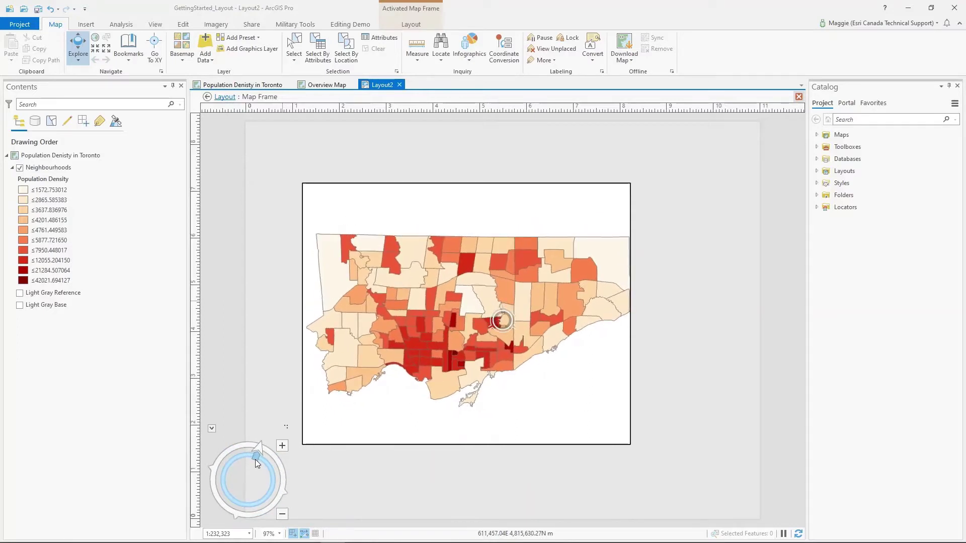
pyautogui.moveTo(487, 318); pyautogui.dragTo(477, 285)
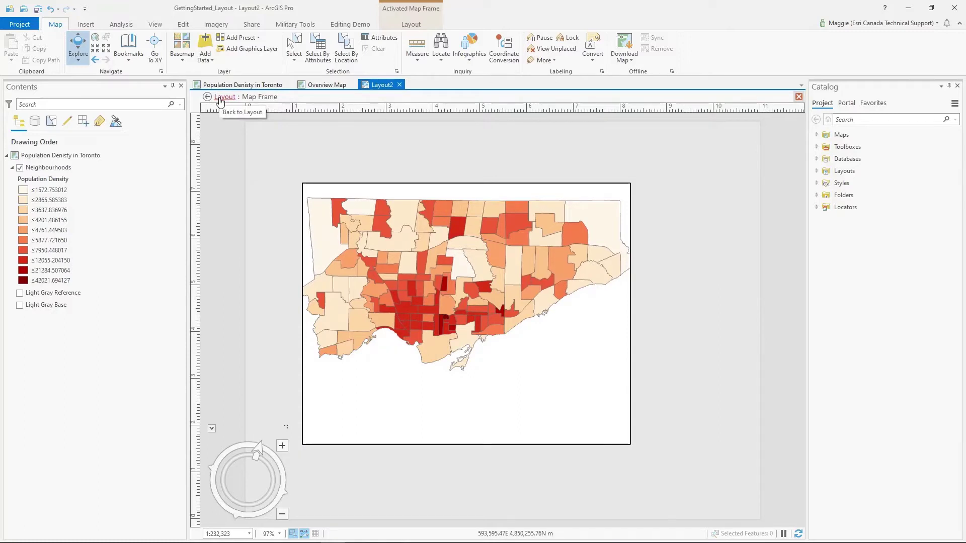
# Return to the layout, enlarge the map frame to about 9.2 by 6.9 inches and move it up and left on the page.
pyautogui.click(219, 100)
pyautogui.moveTo(631, 308); pyautogui.dragTo(669, 308)
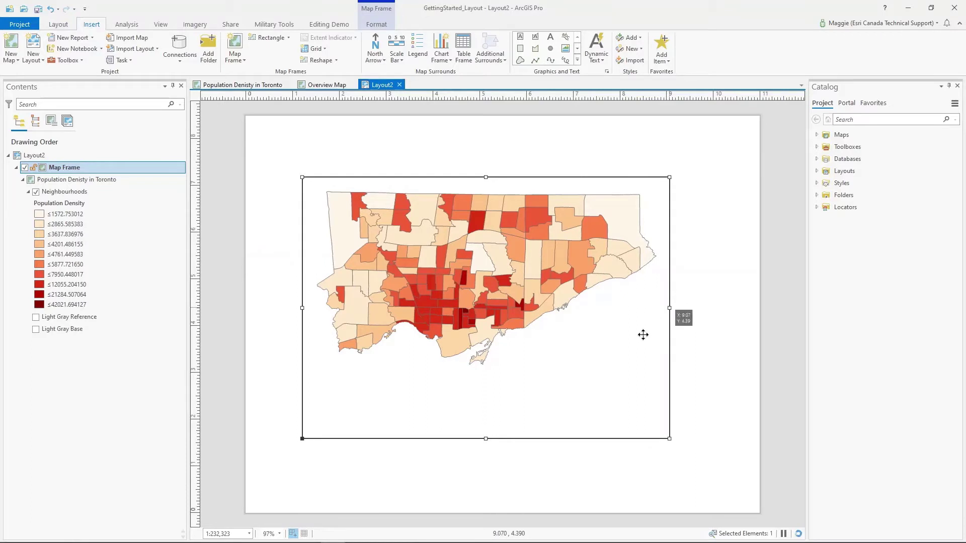
pyautogui.moveTo(527, 192); pyautogui.dragTo(509, 163)
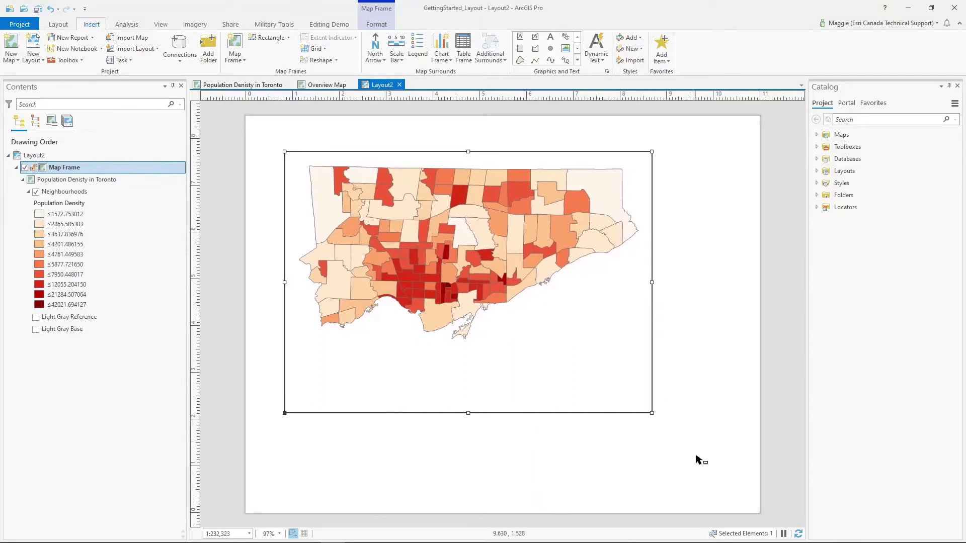
pyautogui.moveTo(660, 414); pyautogui.dragTo(714, 475)
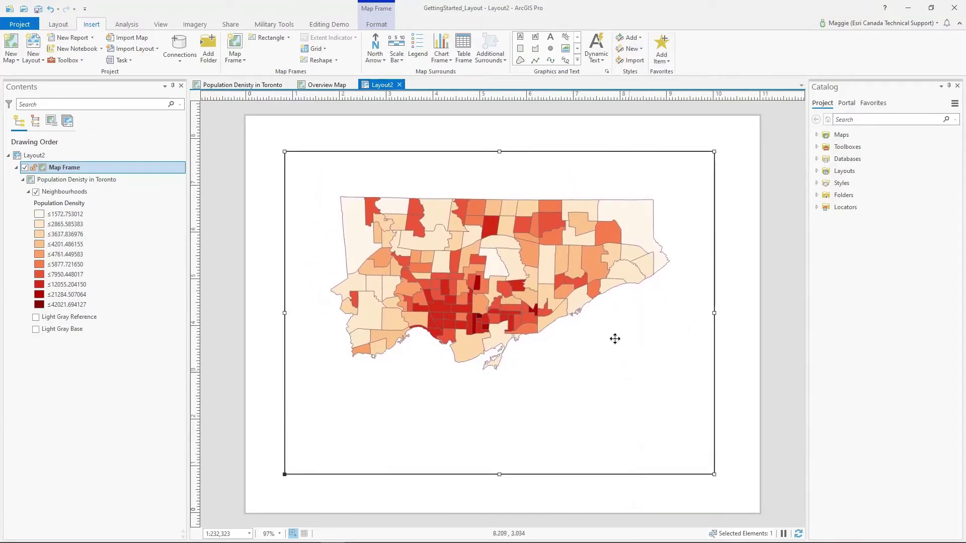
# Activate the map frame, enlarge the map to a scale of 1:204,800, recentre Toronto in the frame and return to the layout.
pyautogui.rightClick(364, 214)
pyautogui.click(395, 221)
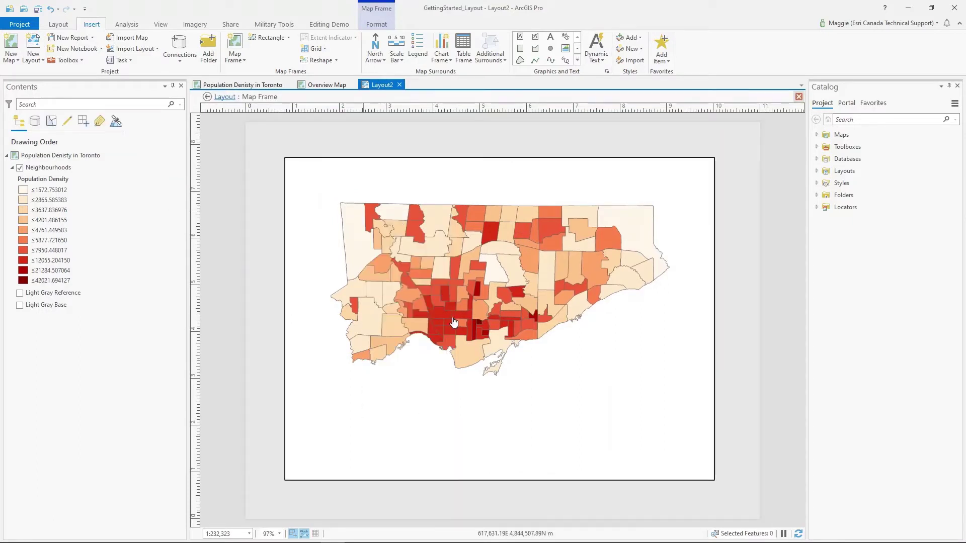
pyautogui.moveTo(513, 283); pyautogui.dragTo(507, 261)
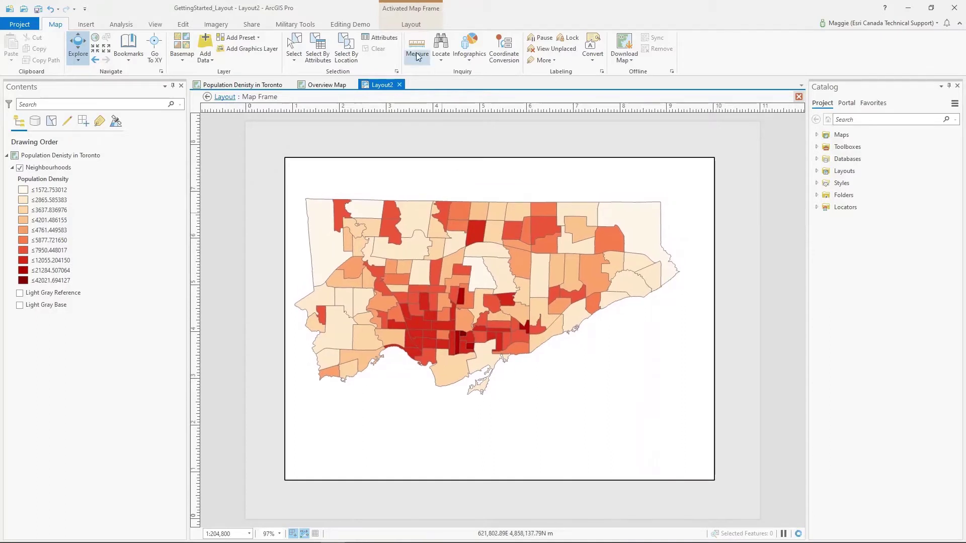
pyautogui.click(225, 97)
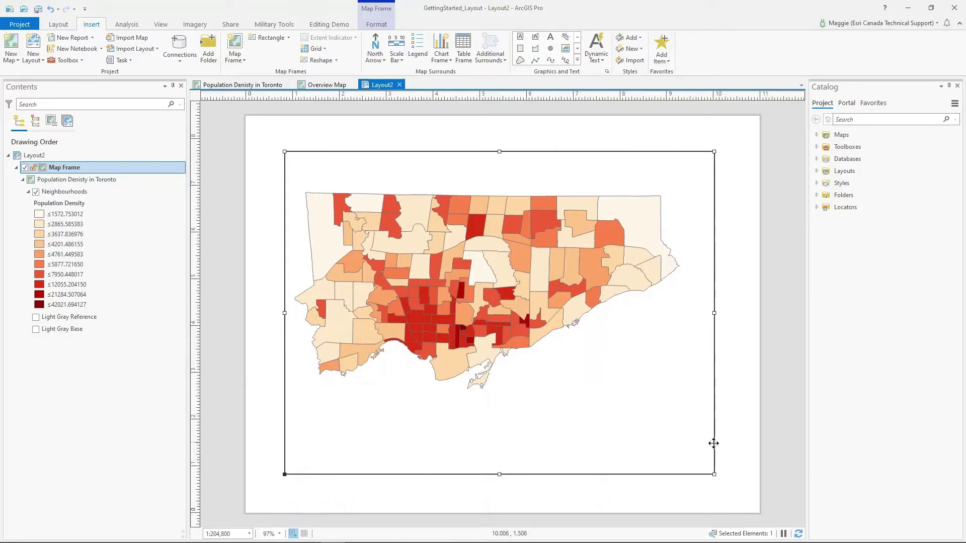
# Set the map frame's border symbol to no color in its display properties and shift the frame slightly to the right.
pyautogui.rightClick(74, 169)
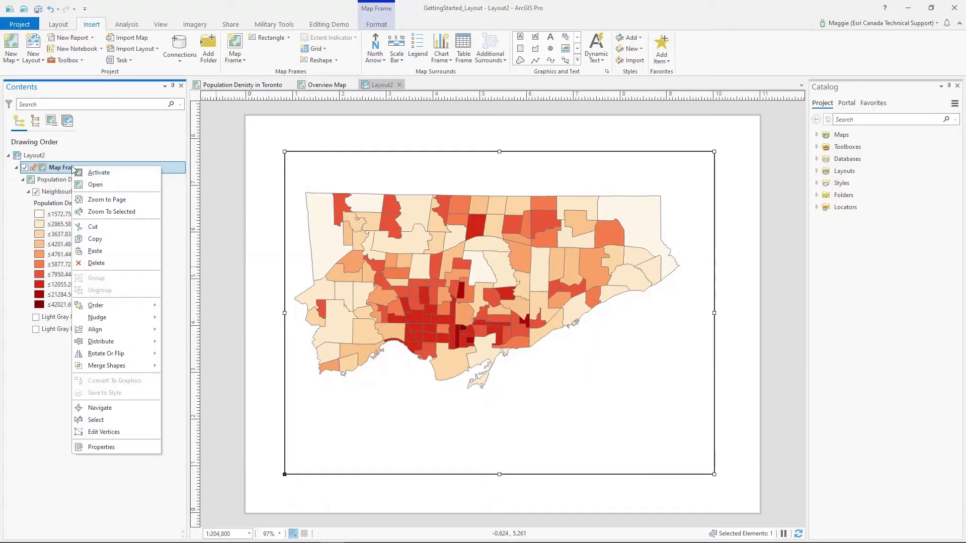
pyautogui.click(102, 448)
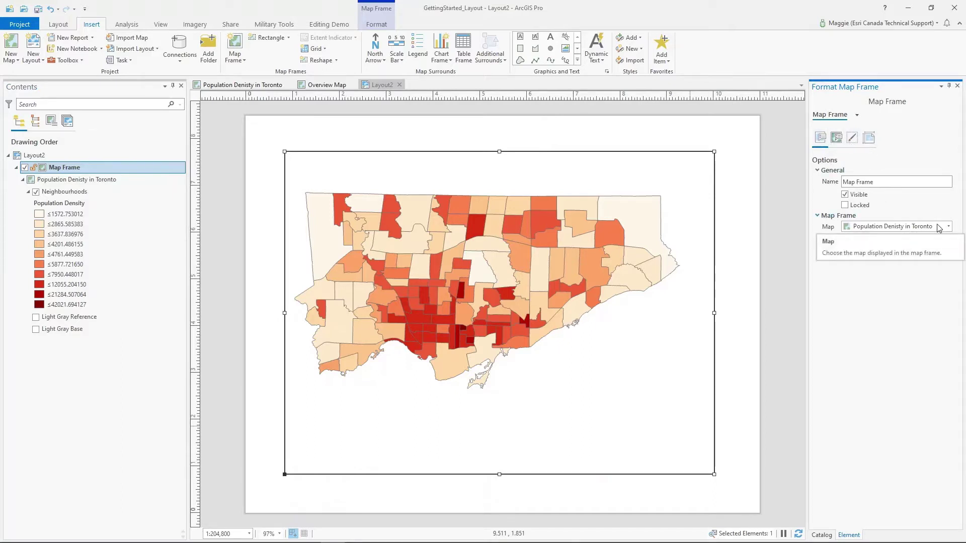
pyautogui.click(835, 139)
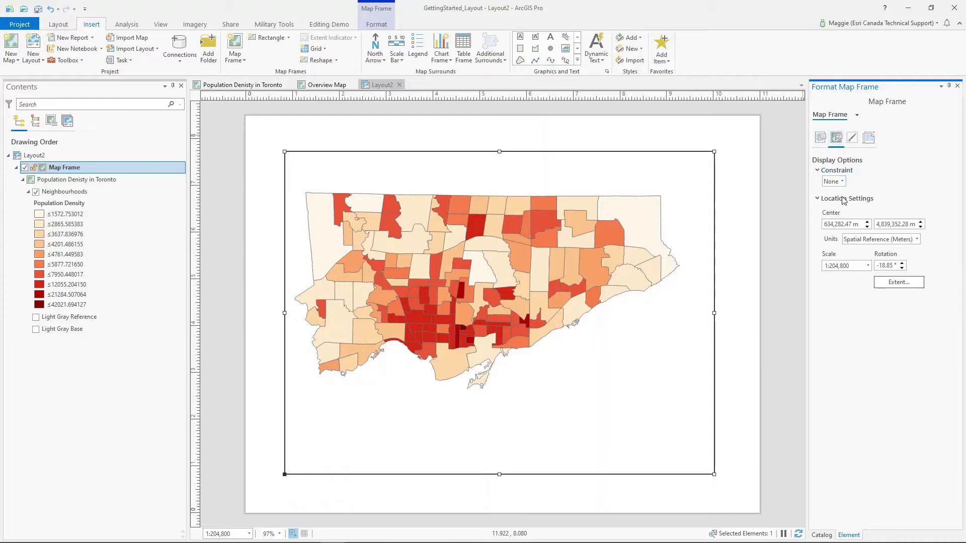
pyautogui.click(853, 138)
pyautogui.click(915, 185)
pyautogui.click(885, 197)
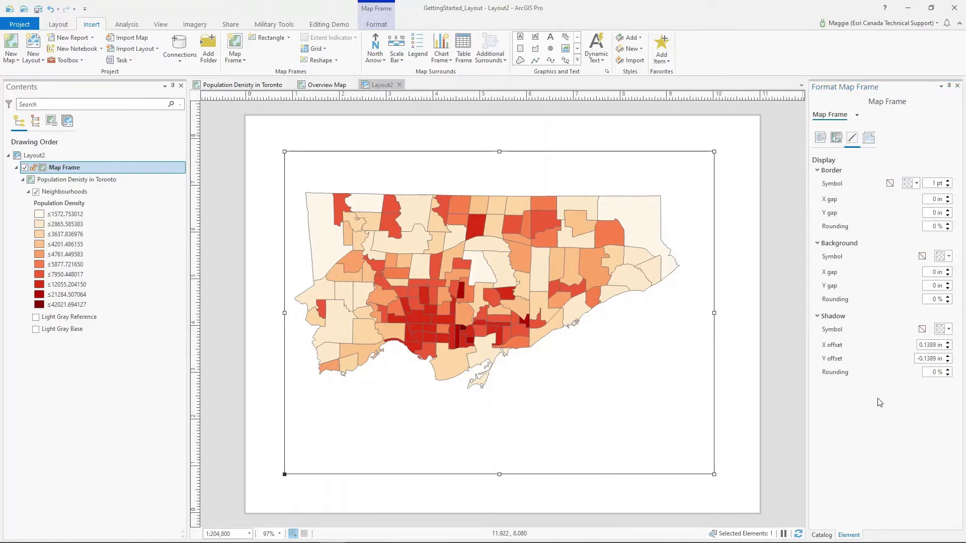
pyautogui.click(728, 320)
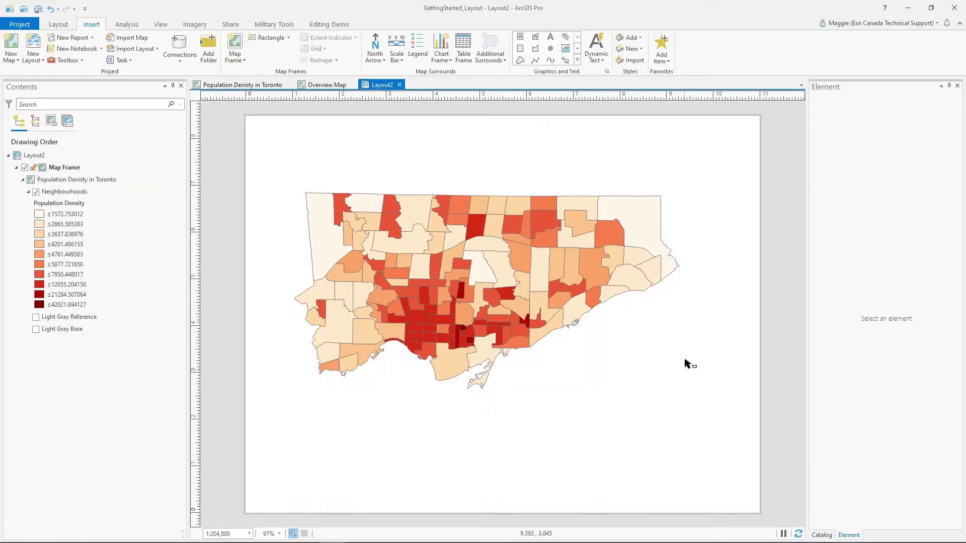
pyautogui.click(544, 257)
pyautogui.moveTo(543, 258)
pyautogui.mouseDown()
pyautogui.moveTo(565, 263)
pyautogui.moveTo(553, 259)
pyautogui.mouseUp()
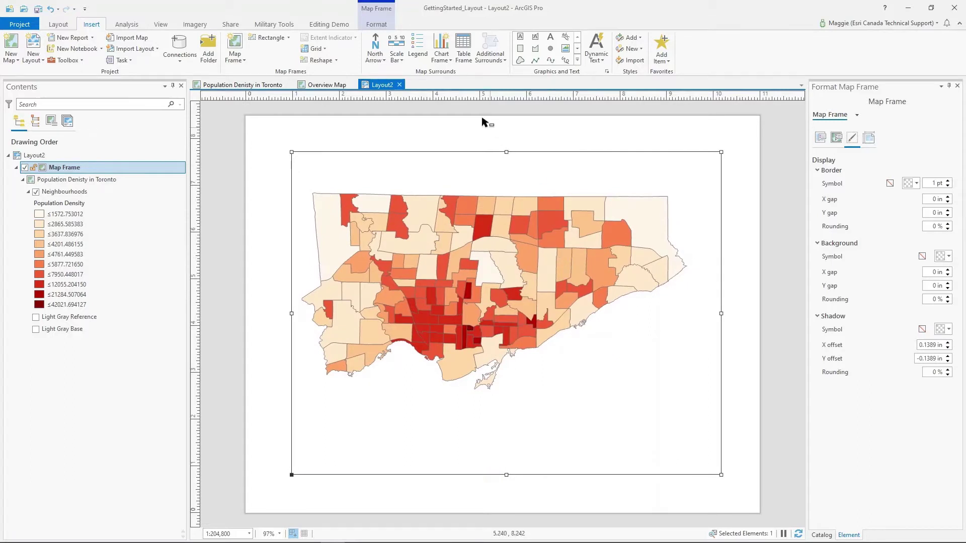
# Insert the first ArcGIS-style north arrow, about 0.35 by 0.74 inches, below the southwest side of the Toronto map.
pyautogui.click(378, 59)
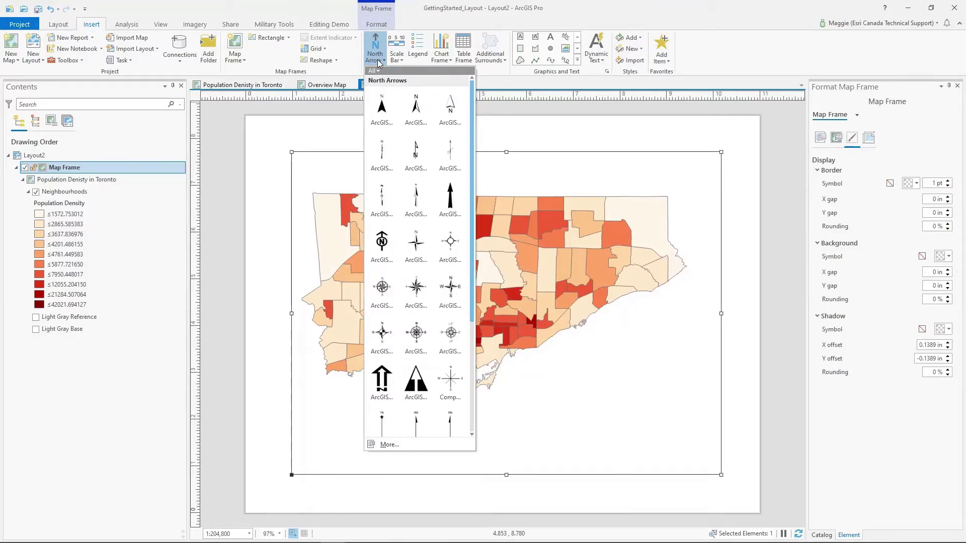
pyautogui.click(385, 112)
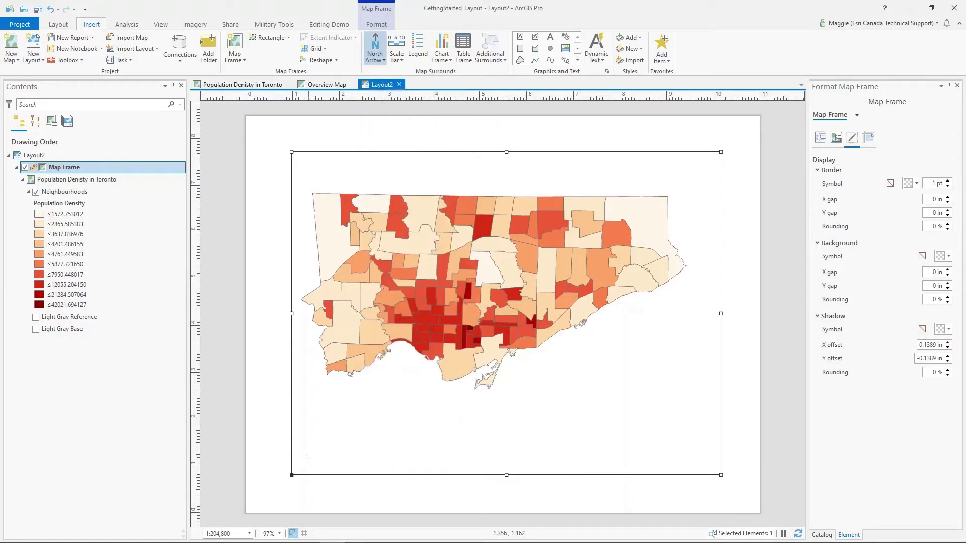
pyautogui.moveTo(307, 446)
pyautogui.mouseDown()
pyautogui.moveTo(317, 468)
pyautogui.moveTo(449, 443)
pyautogui.moveTo(437, 449)
pyautogui.moveTo(454, 422)
pyautogui.moveTo(345, 454)
pyautogui.moveTo(688, 314)
pyautogui.moveTo(715, 154)
pyautogui.moveTo(329, 444)
pyautogui.moveTo(305, 365)
pyautogui.moveTo(344, 376)
pyautogui.moveTo(330, 433)
pyautogui.moveTo(659, 424)
pyautogui.moveTo(716, 235)
pyautogui.moveTo(719, 193)
pyautogui.moveTo(409, 402)
pyautogui.moveTo(308, 445)
pyautogui.moveTo(508, 460)
pyautogui.moveTo(302, 462)
pyautogui.moveTo(302, 447)
pyautogui.mouseUp()
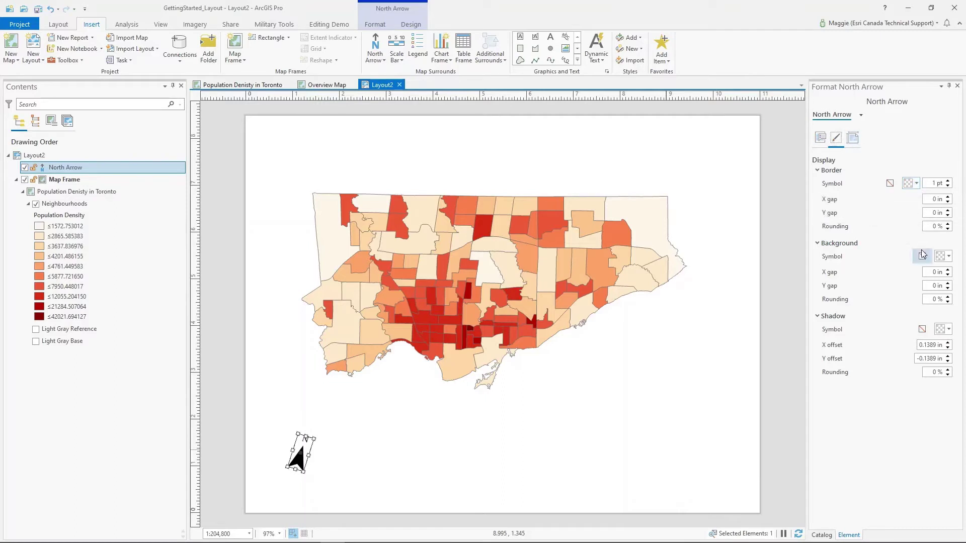
# Change the north arrow's symbol color to dark gray and apply it.
pyautogui.click(853, 139)
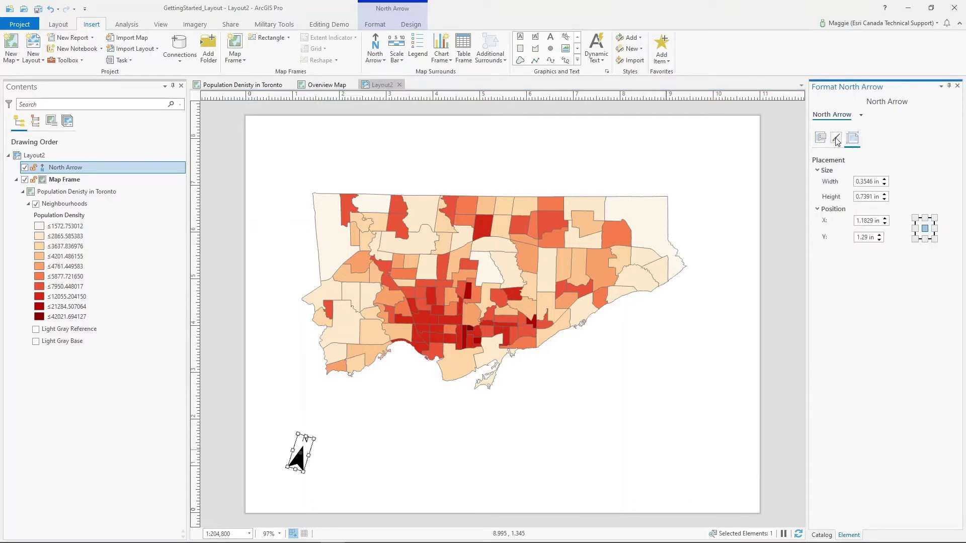
pyautogui.click(819, 140)
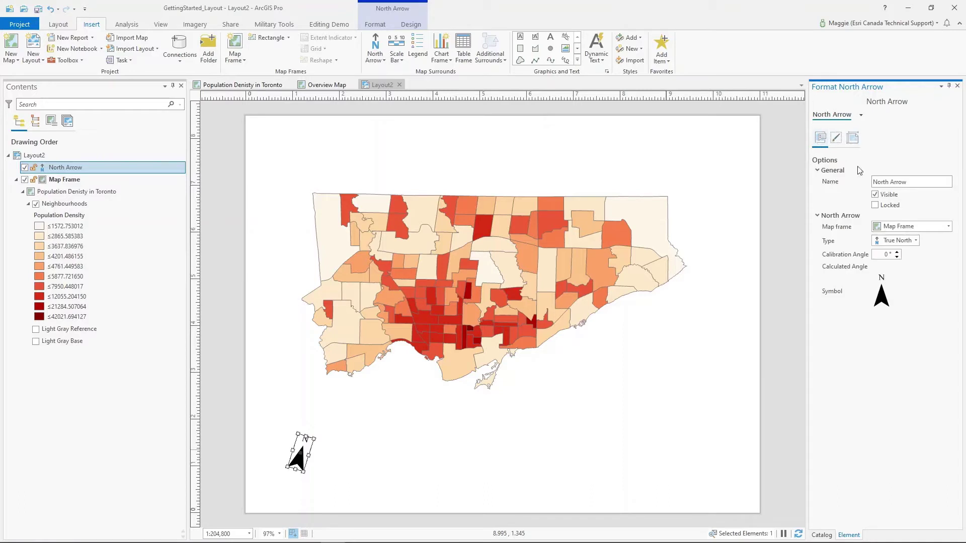
pyautogui.click(881, 295)
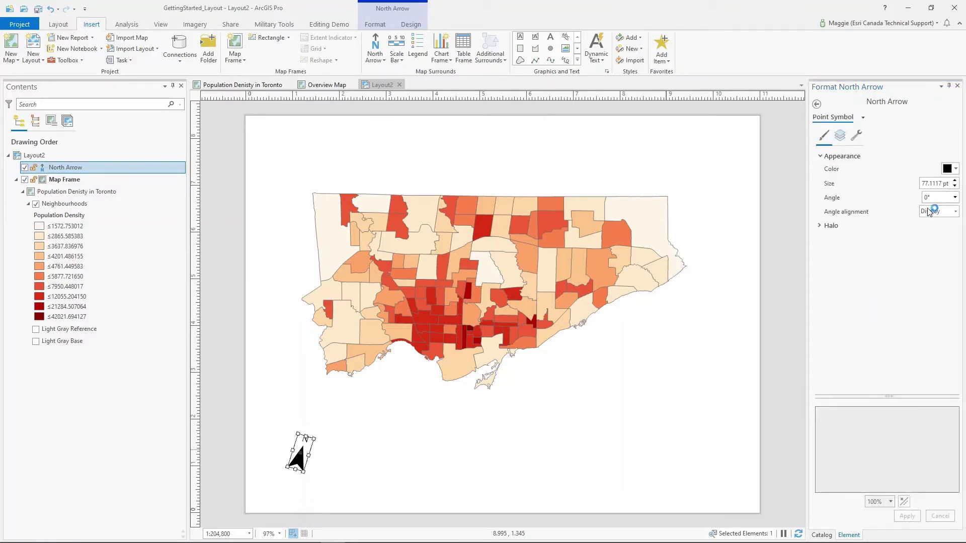
pyautogui.click(951, 169)
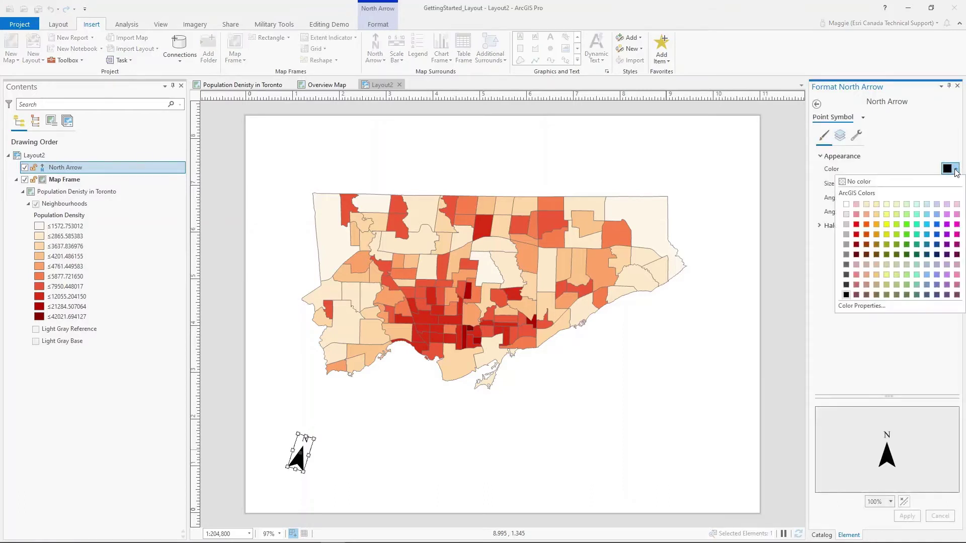
pyautogui.click(846, 276)
pyautogui.click(909, 518)
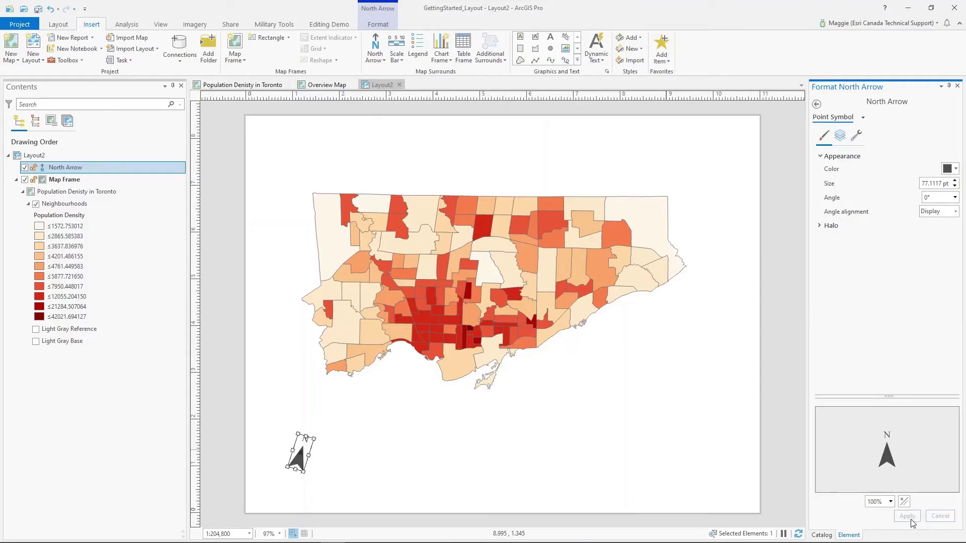
pyautogui.click(839, 138)
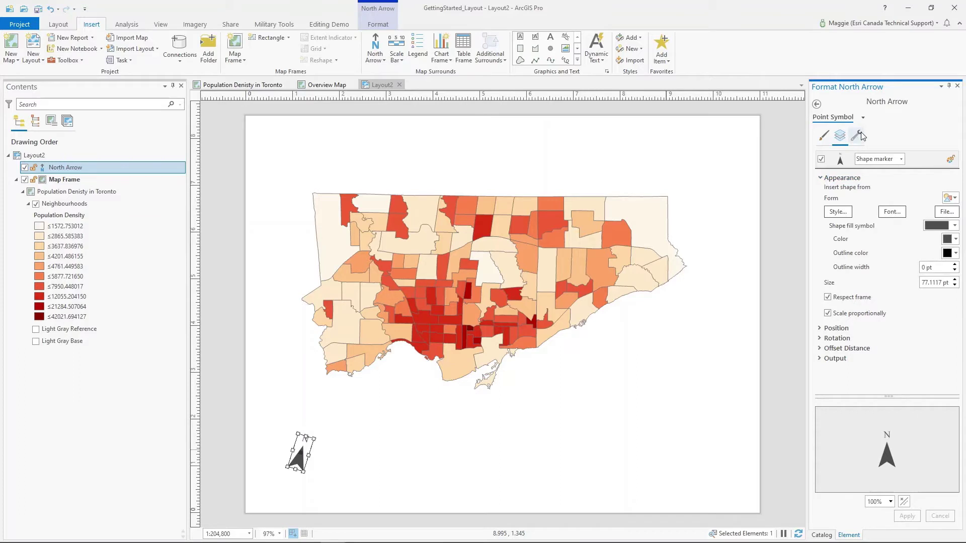
pyautogui.click(818, 104)
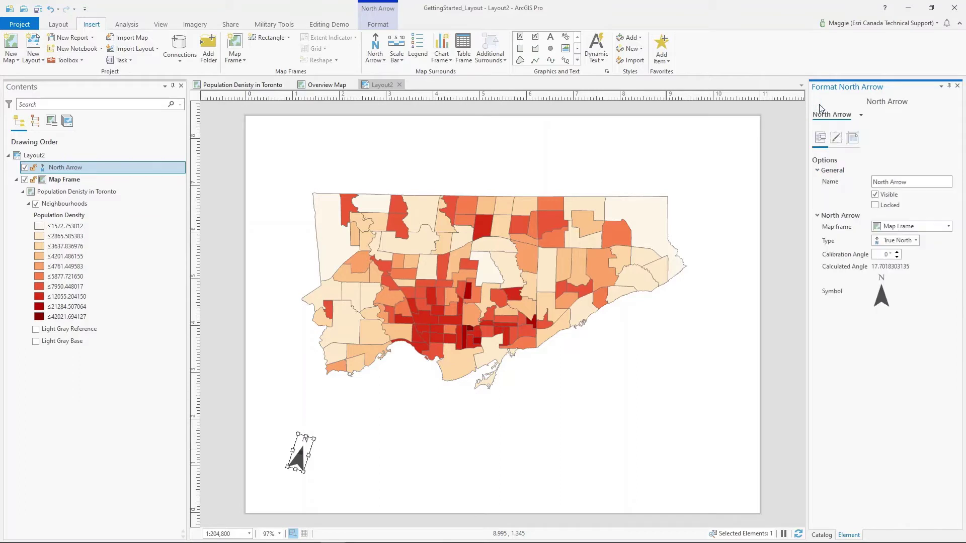
pyautogui.click(837, 139)
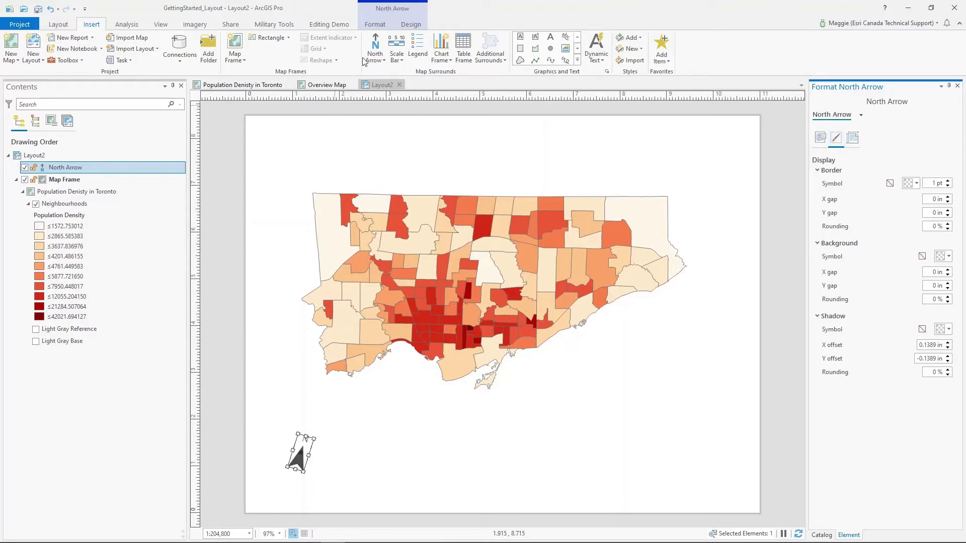
# Insert an imperial Alternating Scale Bar 1, about 4.9 by 0.26 inches, beneath the map beside the north arrow.
pyautogui.click(397, 59)
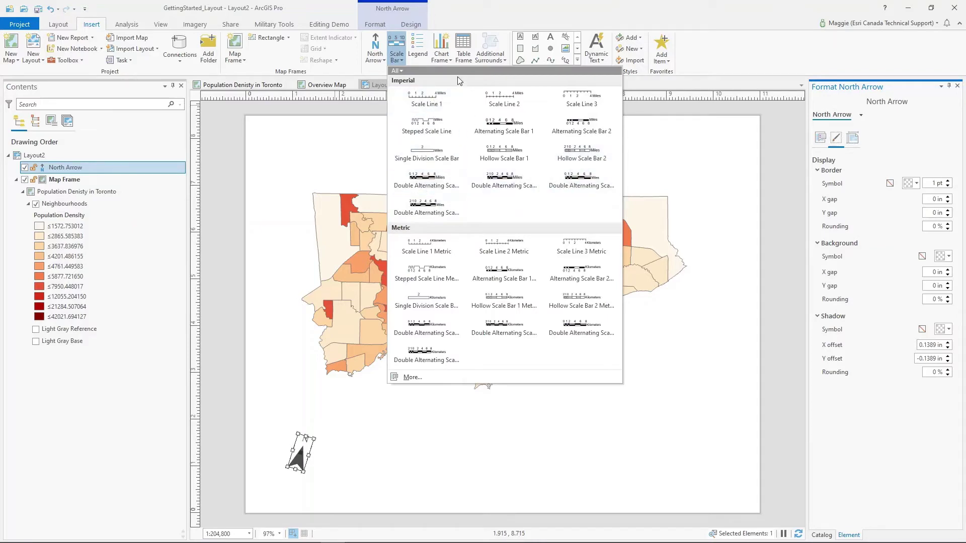
pyautogui.click(503, 127)
pyautogui.moveTo(351, 463); pyautogui.dragTo(578, 475)
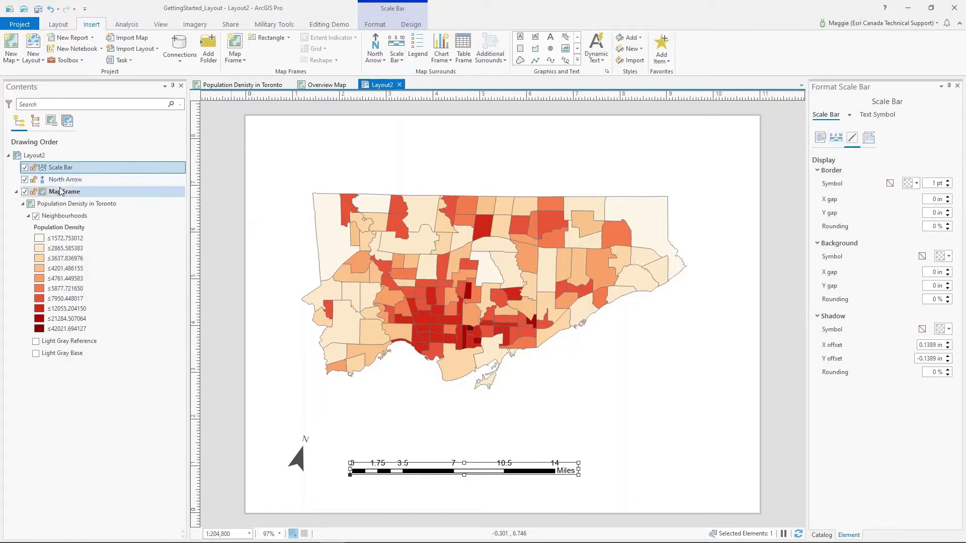
# Set the scale bar's units to Kilometers, try 5 divisions and restore the divisions to 4.
pyautogui.click(835, 140)
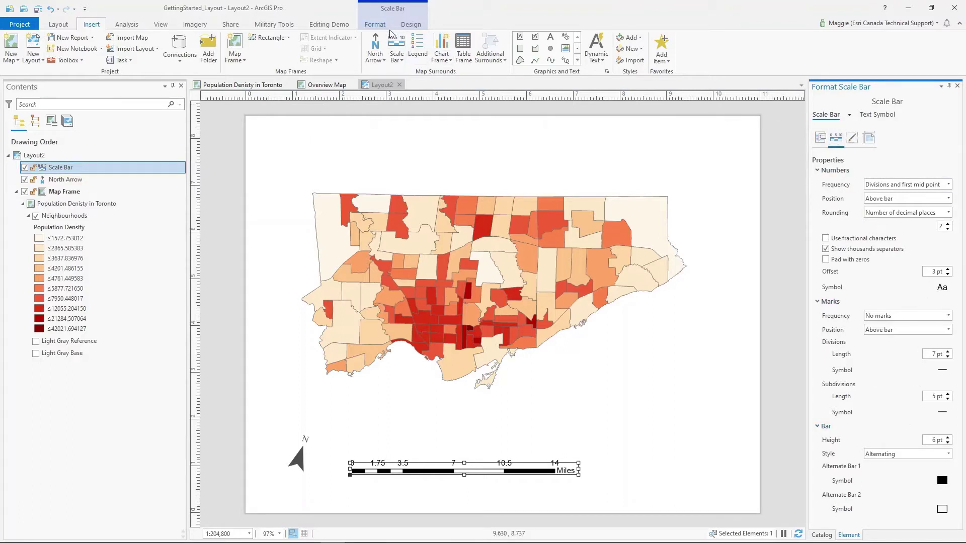
pyautogui.click(374, 24)
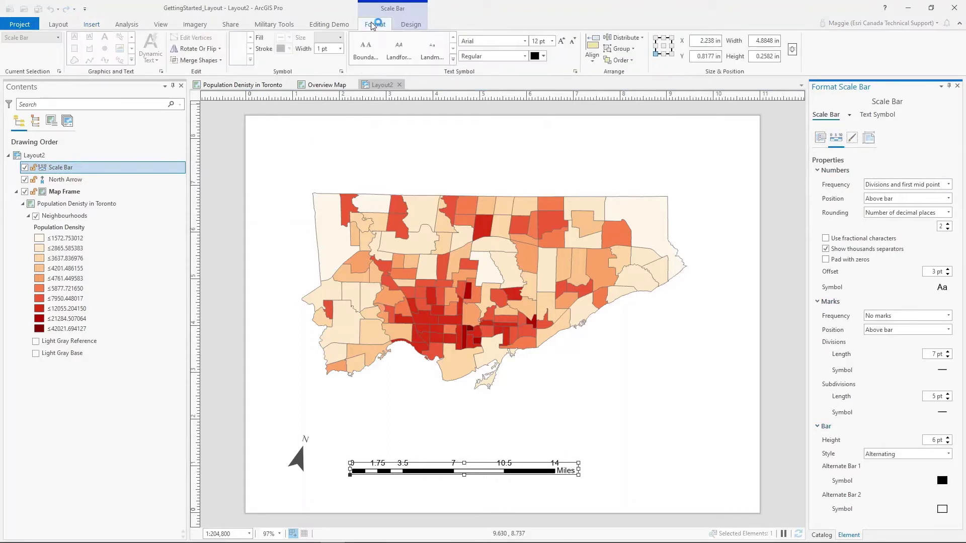
pyautogui.click(412, 24)
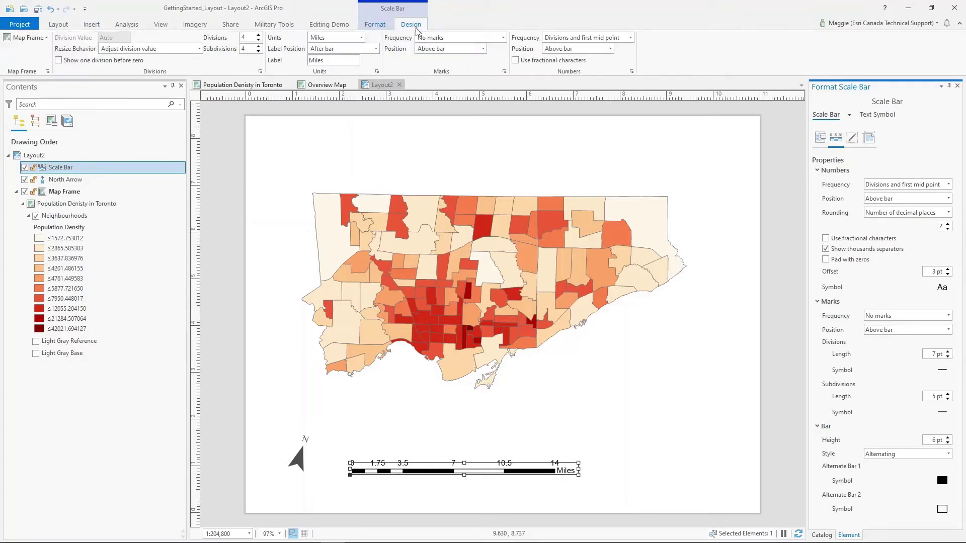
pyautogui.click(362, 38)
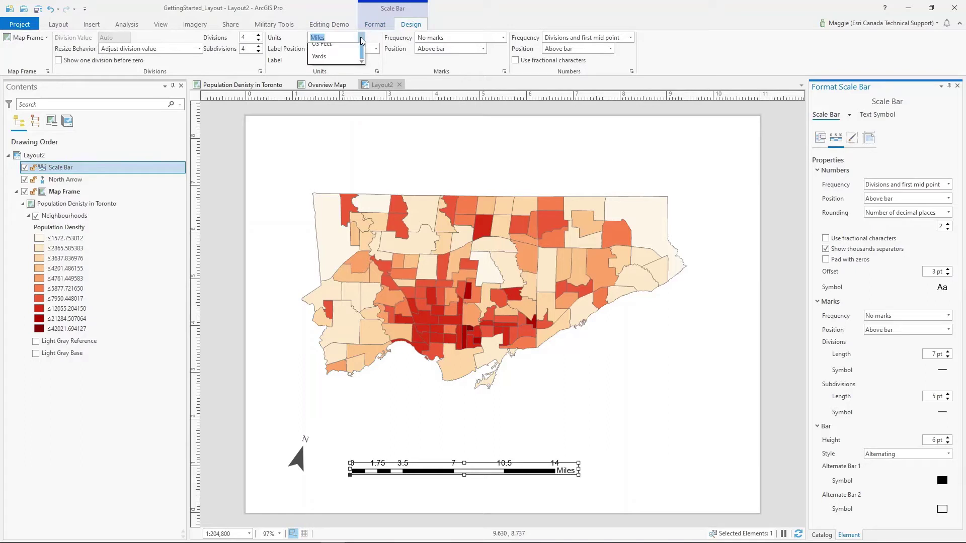
pyautogui.scroll(1, 353, 69)
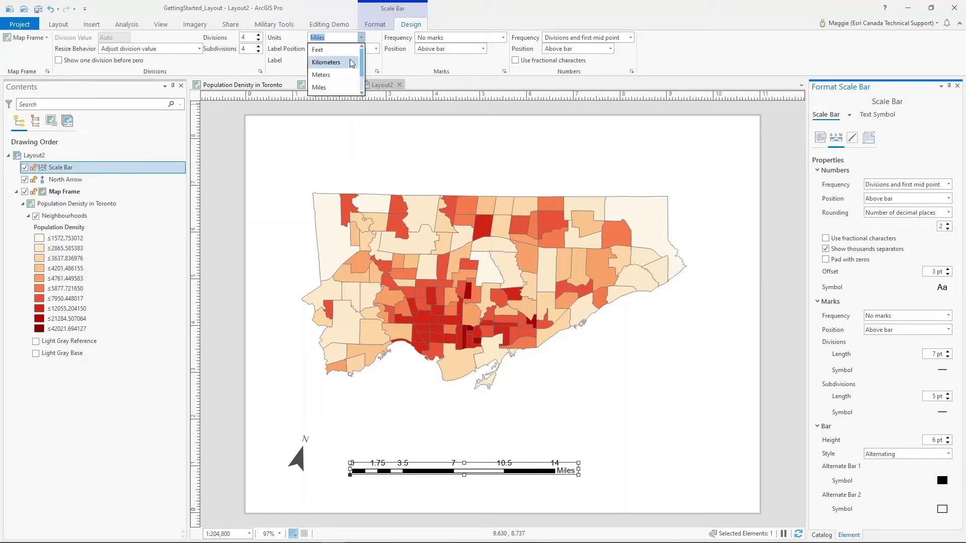
pyautogui.click(332, 62)
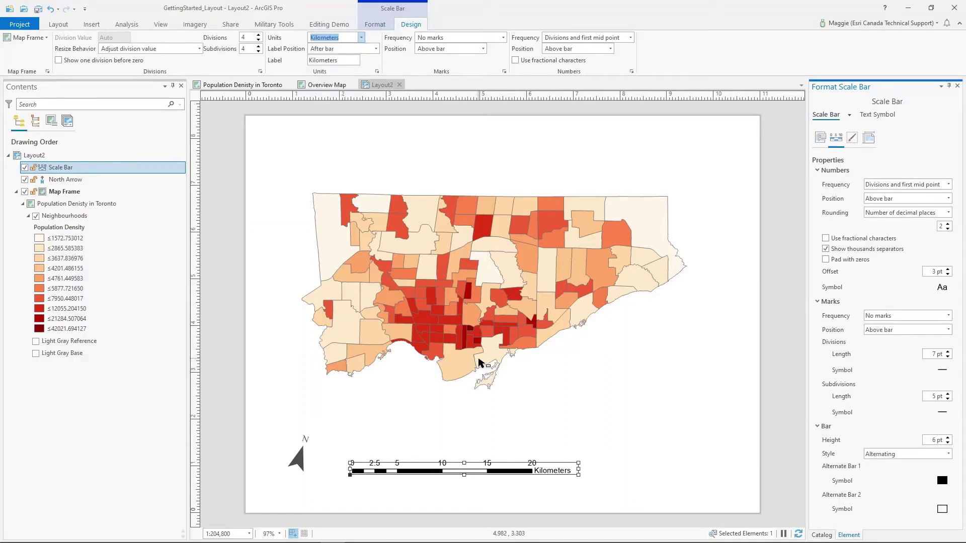
pyautogui.click(259, 36)
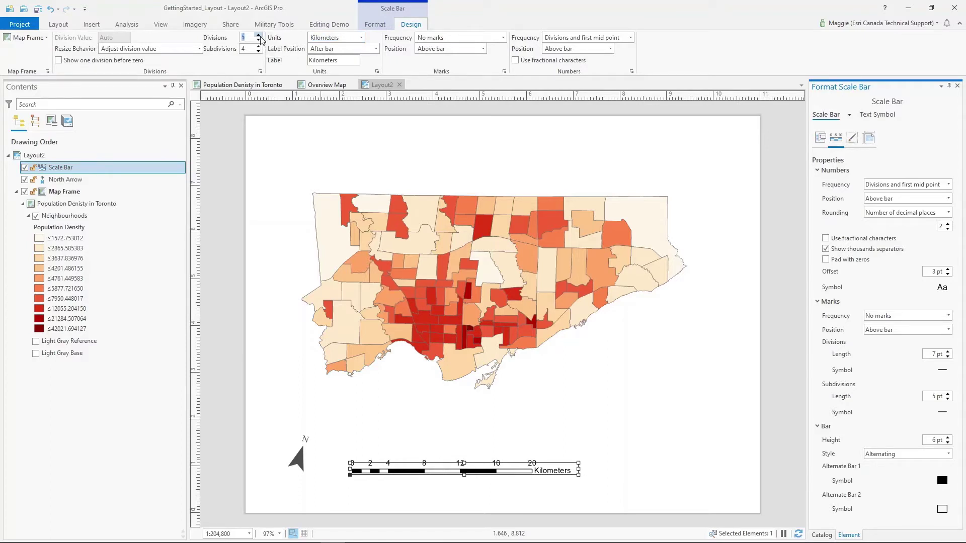
pyautogui.click(258, 40)
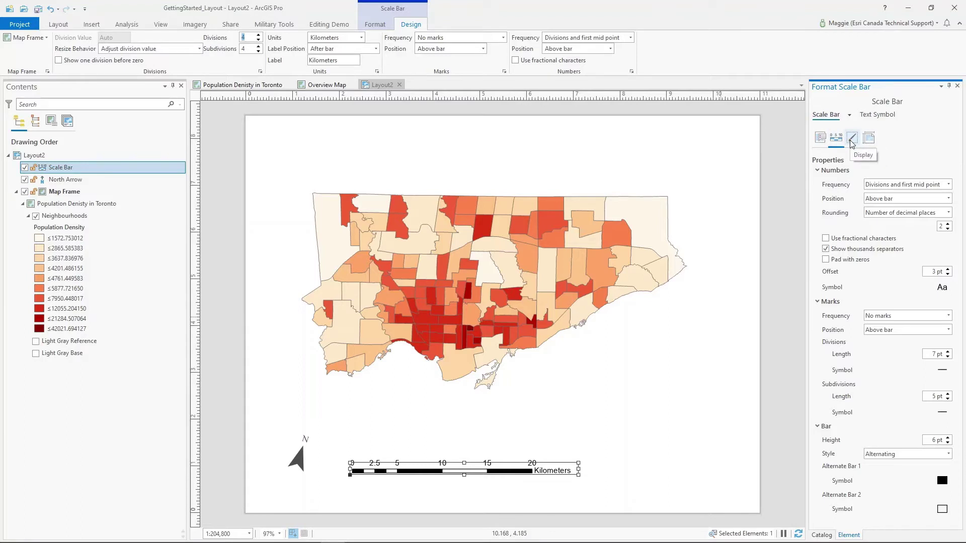
# Set both the fill and outline colors of the scale bar's Alternate Bar 1 symbol to dark gray and apply them.
pyautogui.click(851, 139)
pyautogui.click(841, 138)
pyautogui.click(942, 480)
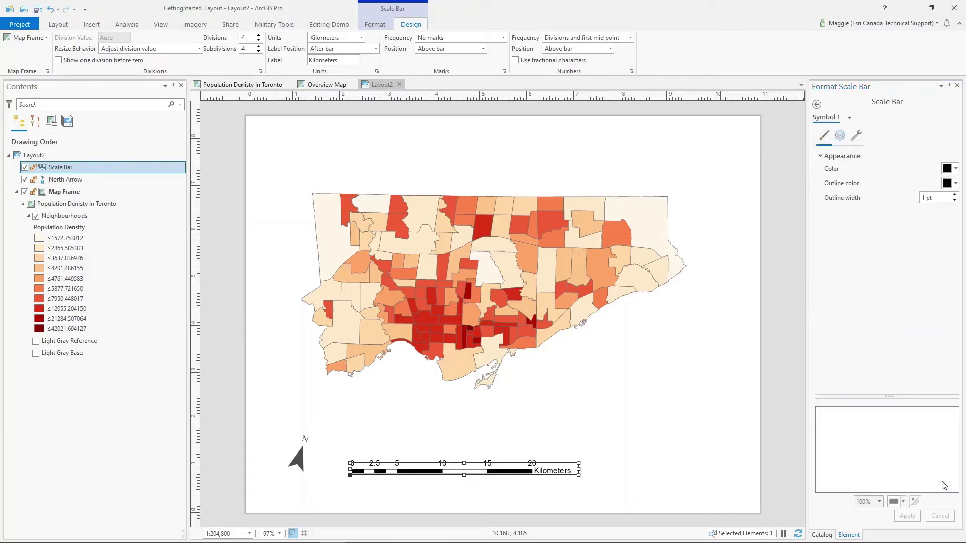
pyautogui.click(955, 170)
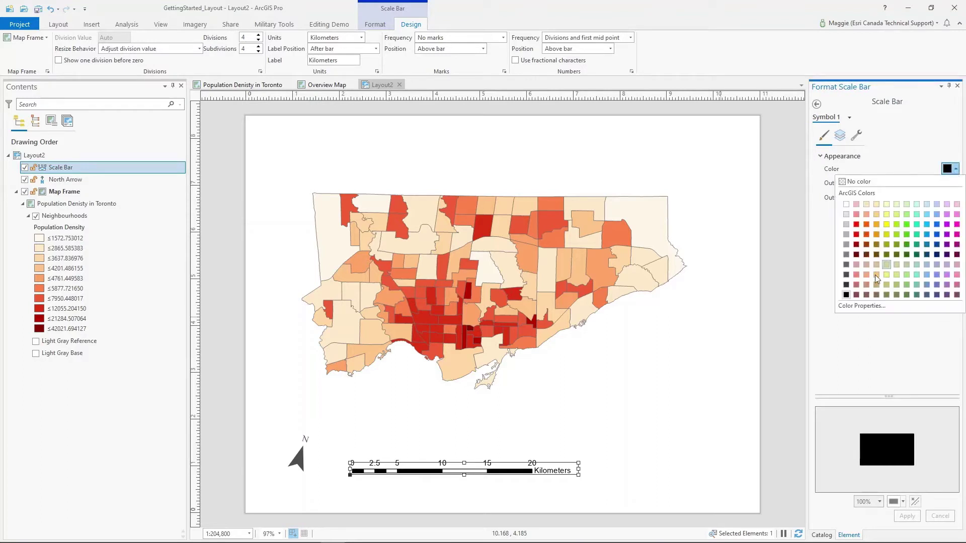
pyautogui.click(846, 276)
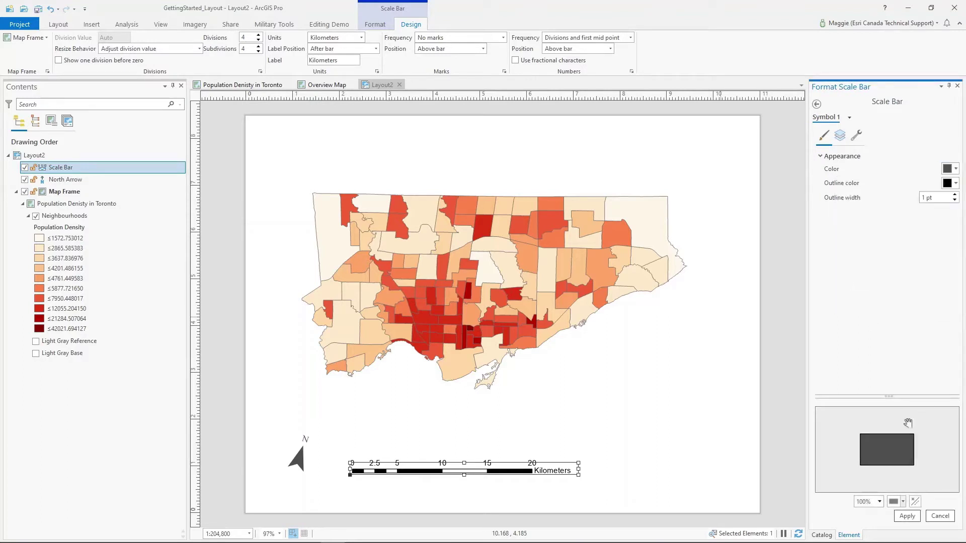
pyautogui.click(955, 184)
pyautogui.click(846, 290)
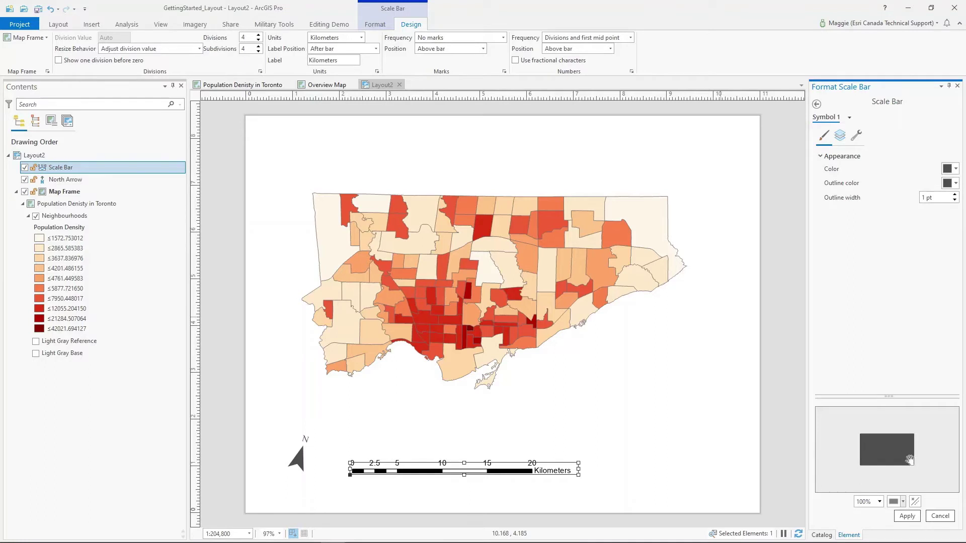
pyautogui.click(907, 516)
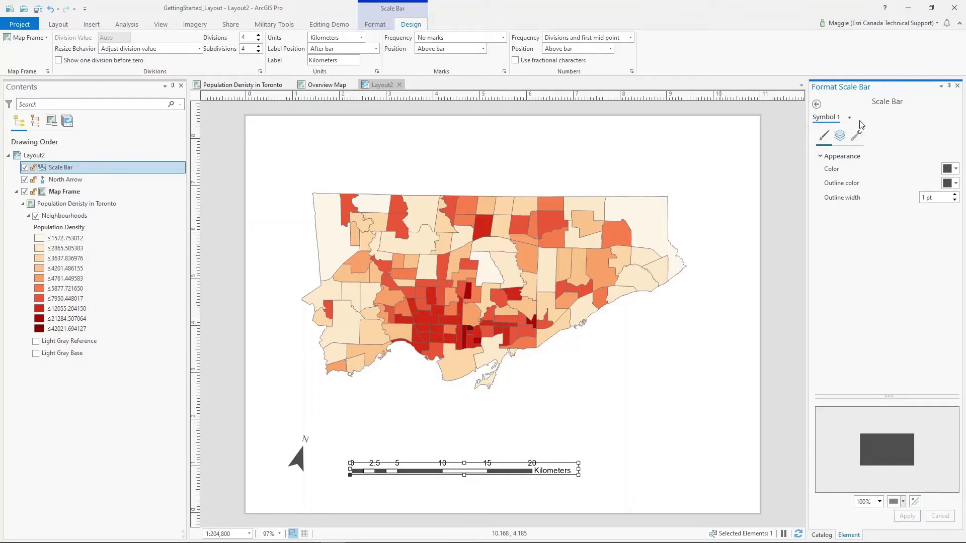
pyautogui.click(817, 103)
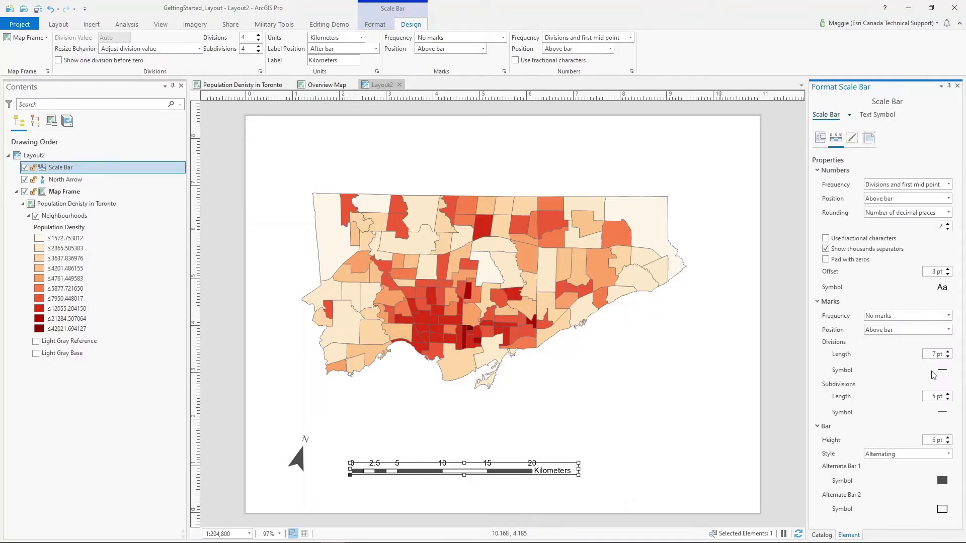
# Set the outline color of the scale bar's Alternate Bar 2 symbol to dark gray and apply it.
pyautogui.click(943, 510)
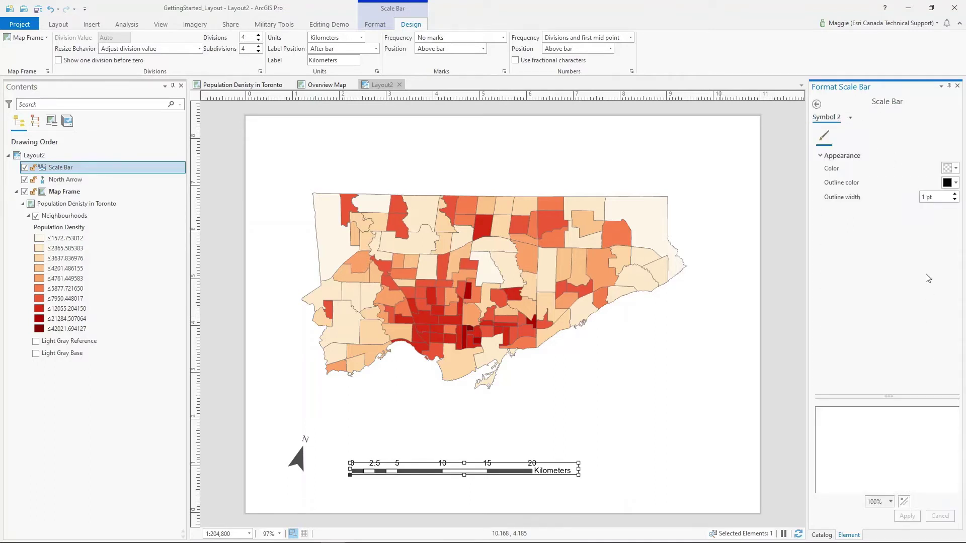
pyautogui.click(946, 185)
pyautogui.click(846, 289)
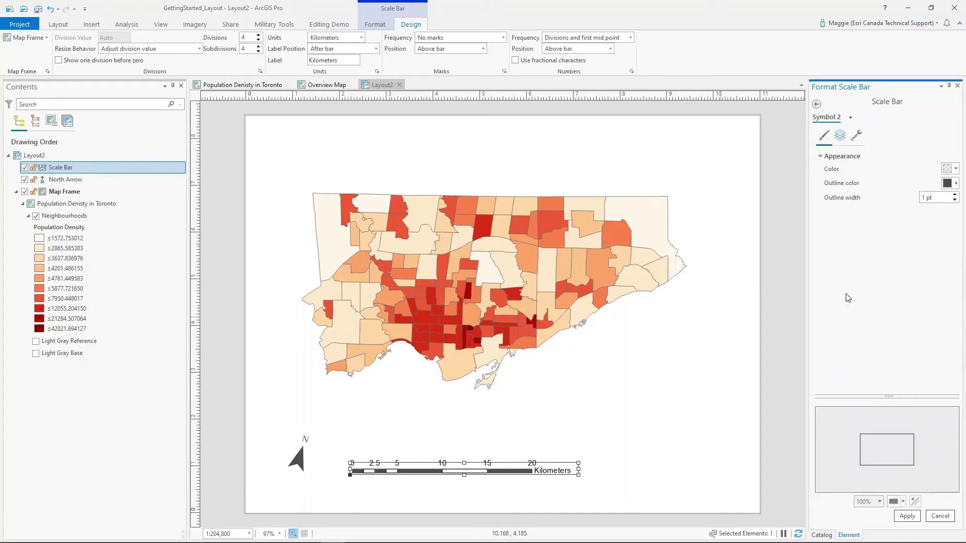
pyautogui.click(906, 516)
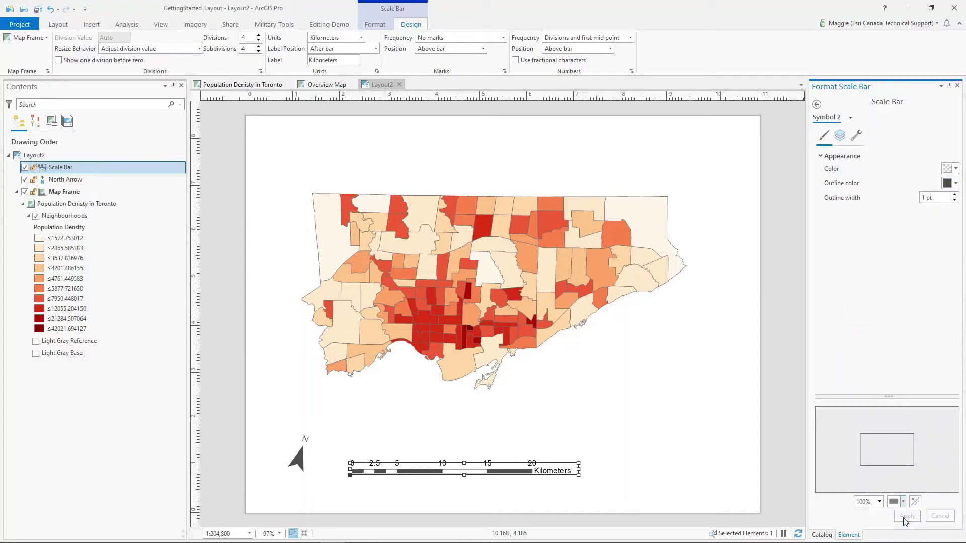
pyautogui.click(816, 104)
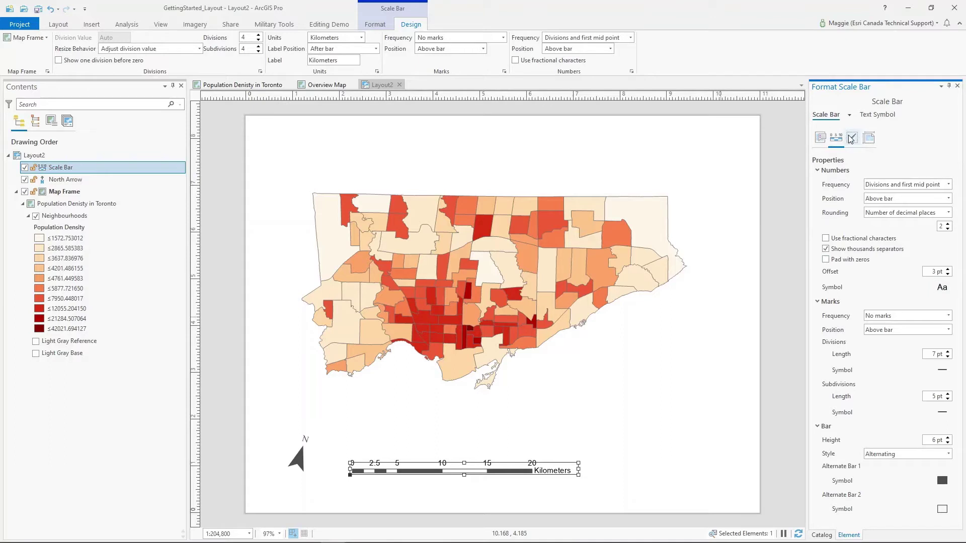
# Change the color of the scale bar's text symbol to dark gray and apply it.
pyautogui.click(878, 116)
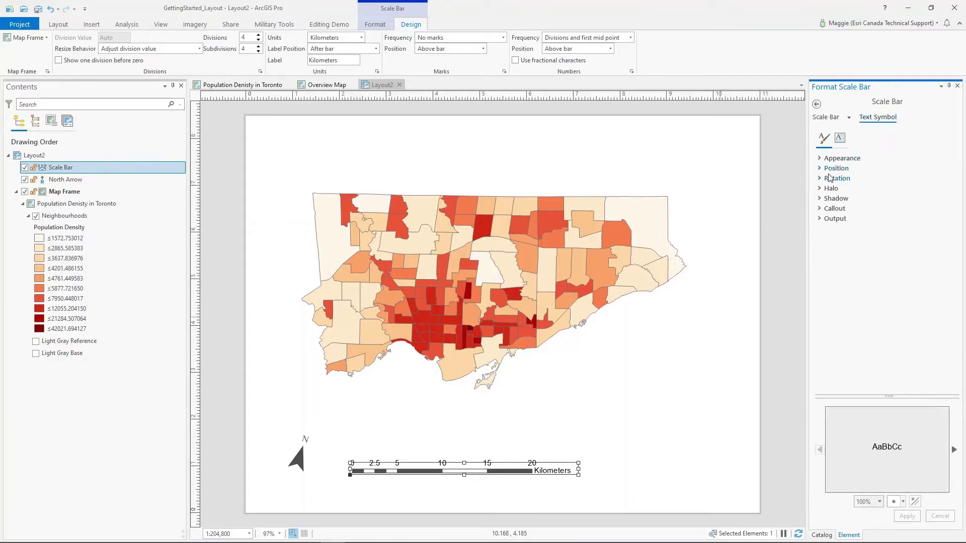
pyautogui.click(820, 159)
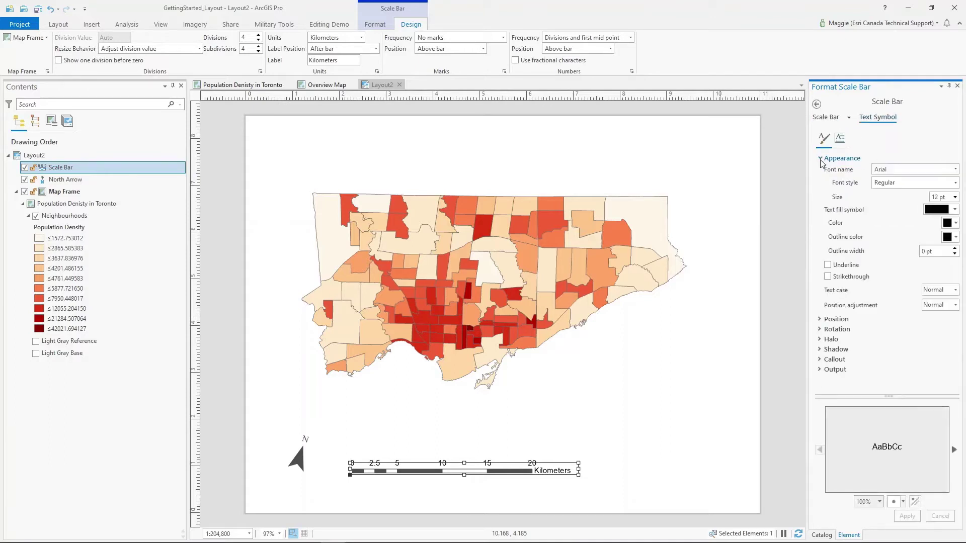
pyautogui.click(951, 223)
pyautogui.click(849, 329)
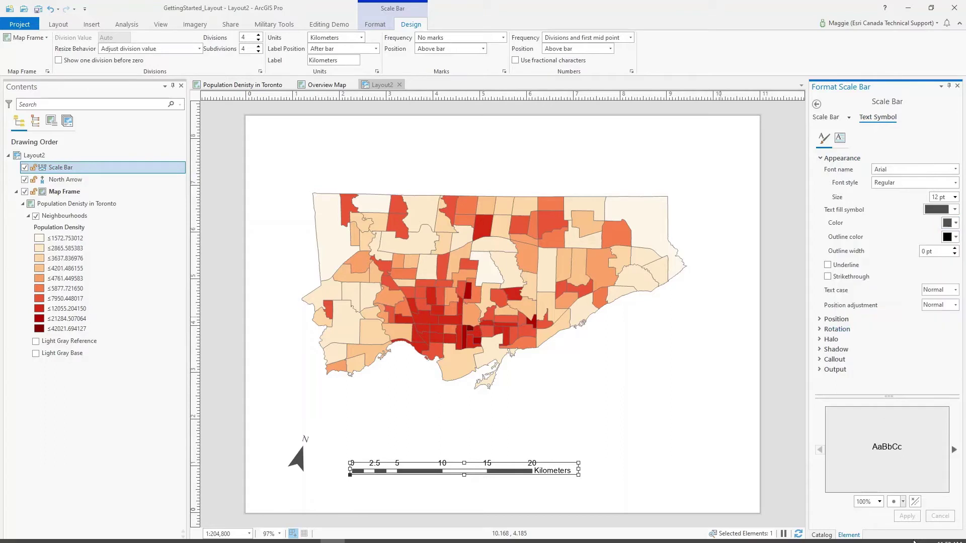
# Reselect the scale bar on the page and move it about 0.3 inches closer to the north arrow.
pyautogui.click(628, 402)
pyautogui.click(448, 472)
pyautogui.doubleClick(449, 474)
pyautogui.moveTo(449, 474); pyautogui.dragTo(436, 474)
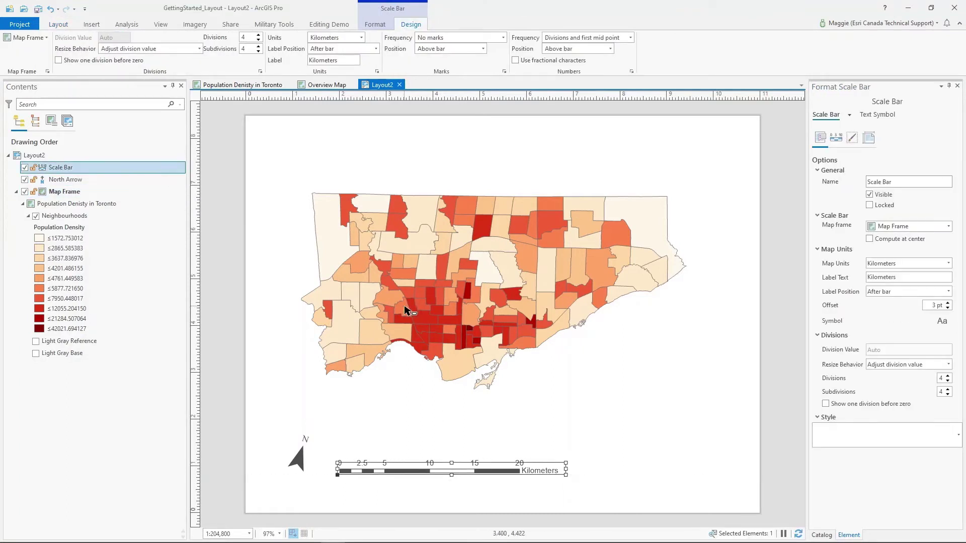
# Insert a legend near the page's lower-right corner, below the map's eastern side, and resize it to about 1.93 by 2.98 inches.
pyautogui.click(91, 25)
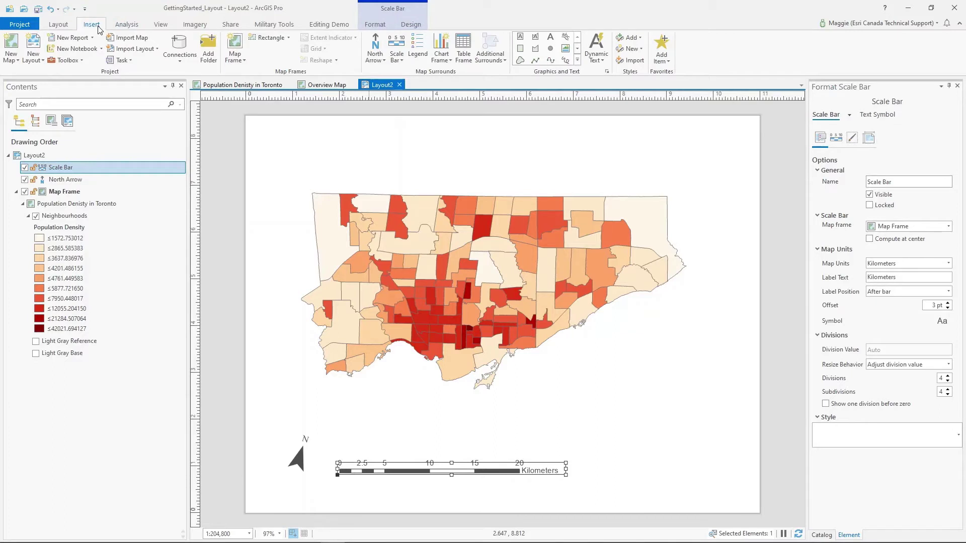
pyautogui.click(421, 49)
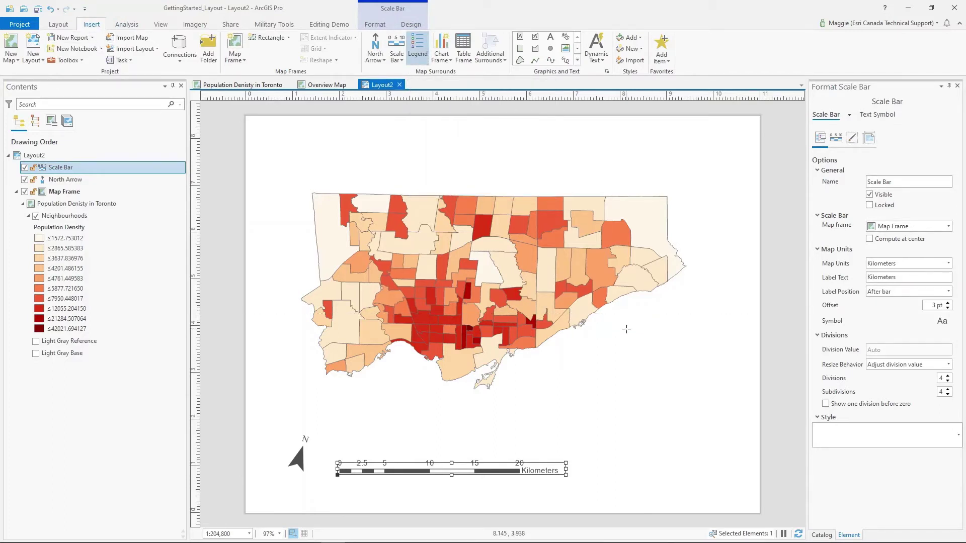
pyautogui.moveTo(659, 373); pyautogui.dragTo(738, 475)
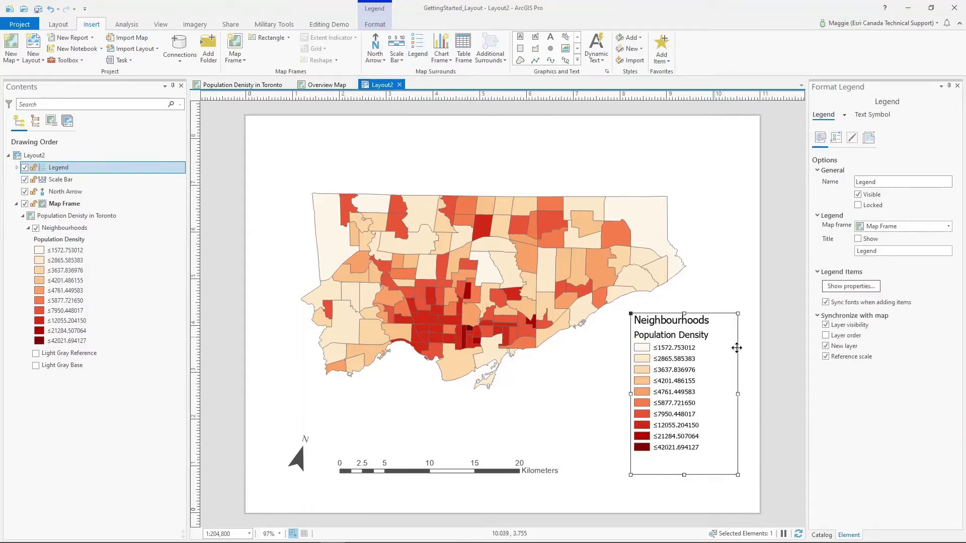
pyautogui.moveTo(738, 474); pyautogui.dragTo(721, 453)
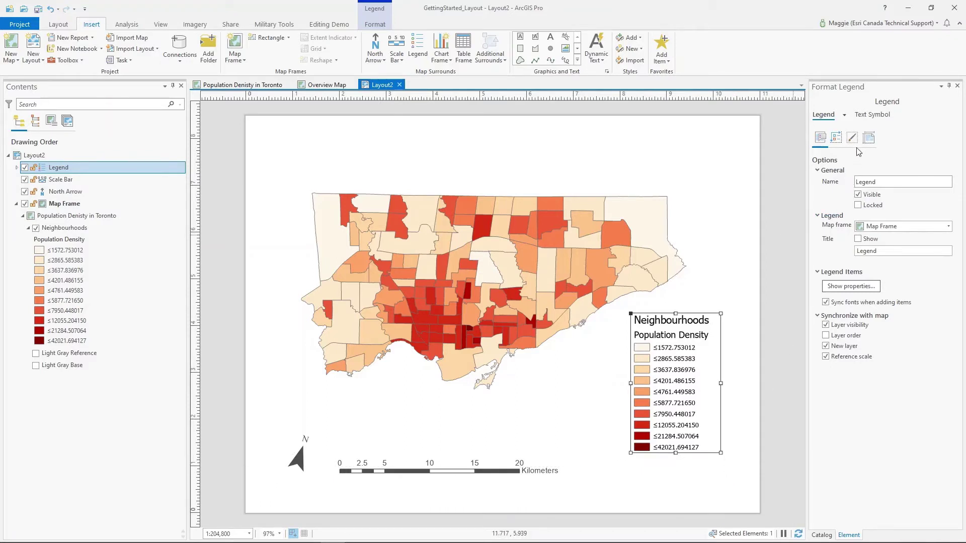
# Set the legend's spacing between patches and text to 10 pt.
pyautogui.click(838, 142)
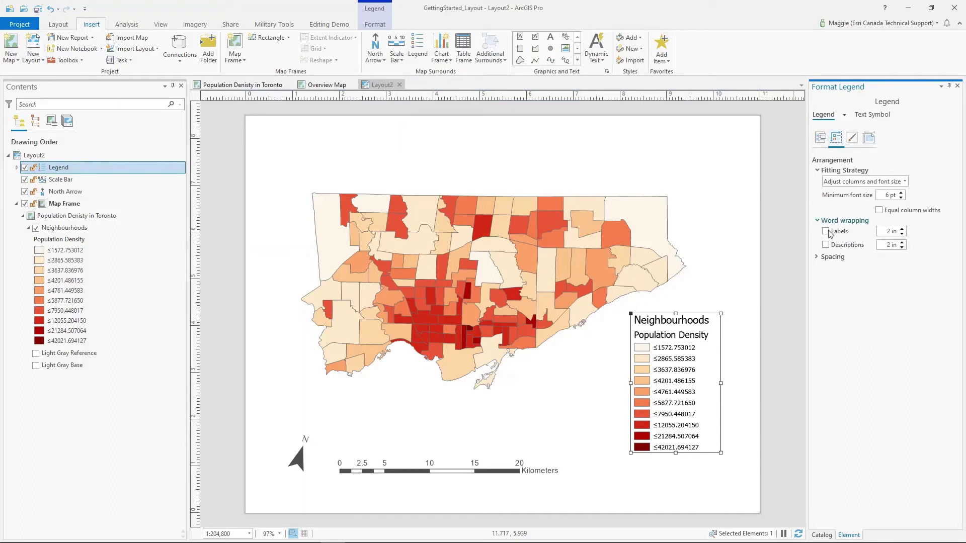
pyautogui.click(822, 258)
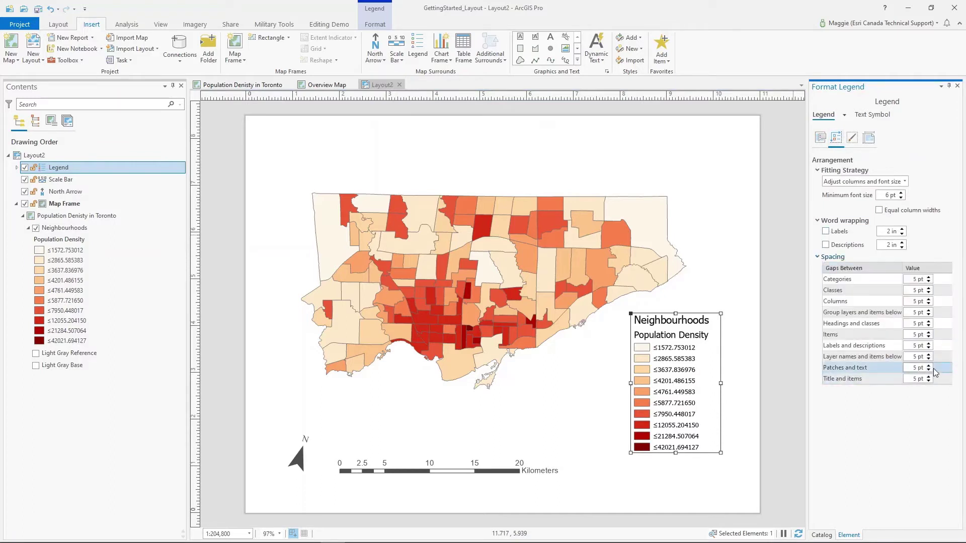
pyautogui.click(929, 365)
pyautogui.click(929, 366)
pyautogui.click(929, 366)
pyautogui.click(929, 366)
pyautogui.click(929, 366)
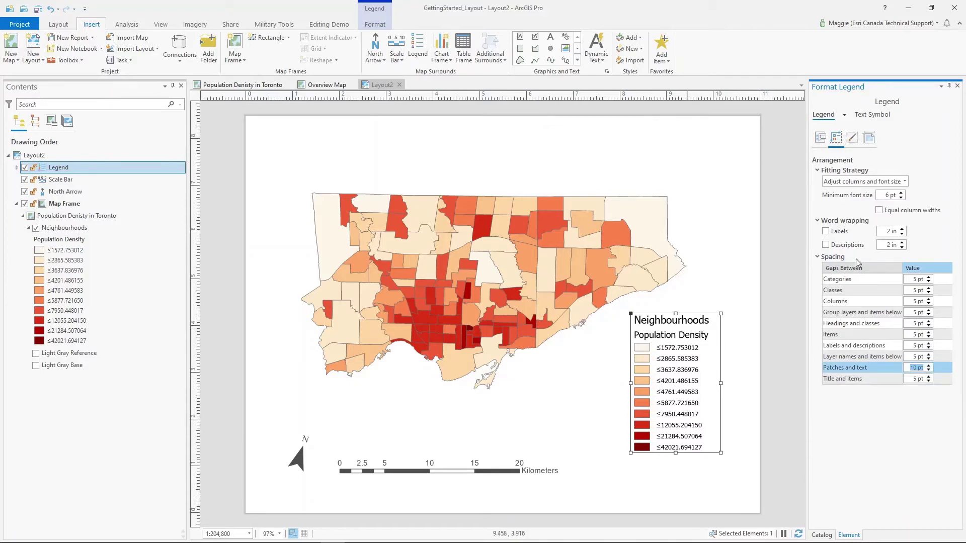
# Hide the layer name of the Neighbourhoods legend item, keeping its heading and labels.
pyautogui.click(869, 138)
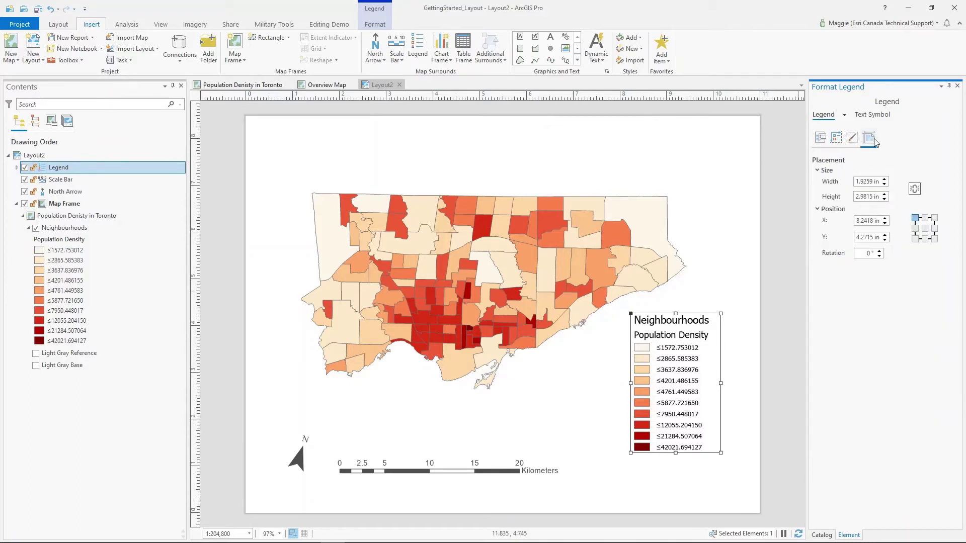
pyautogui.click(821, 138)
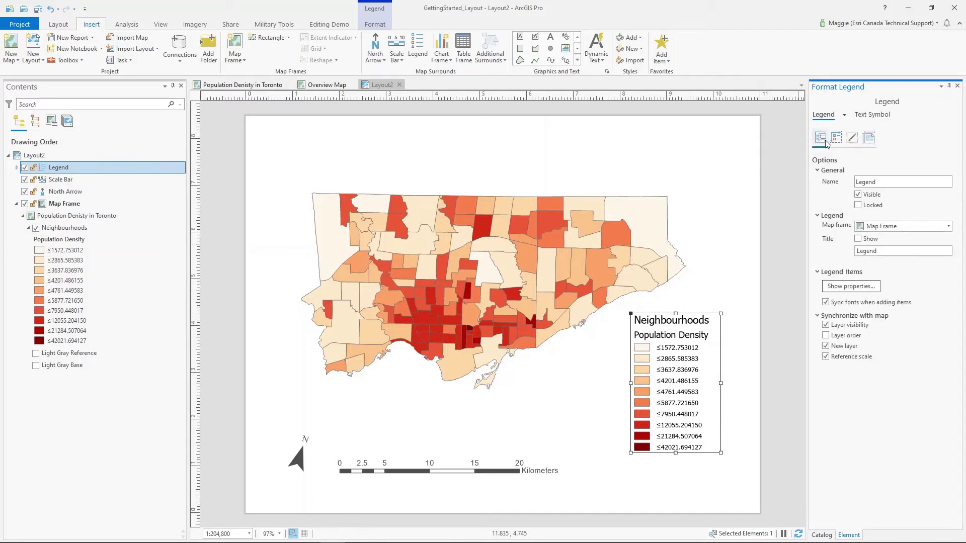
pyautogui.click(846, 287)
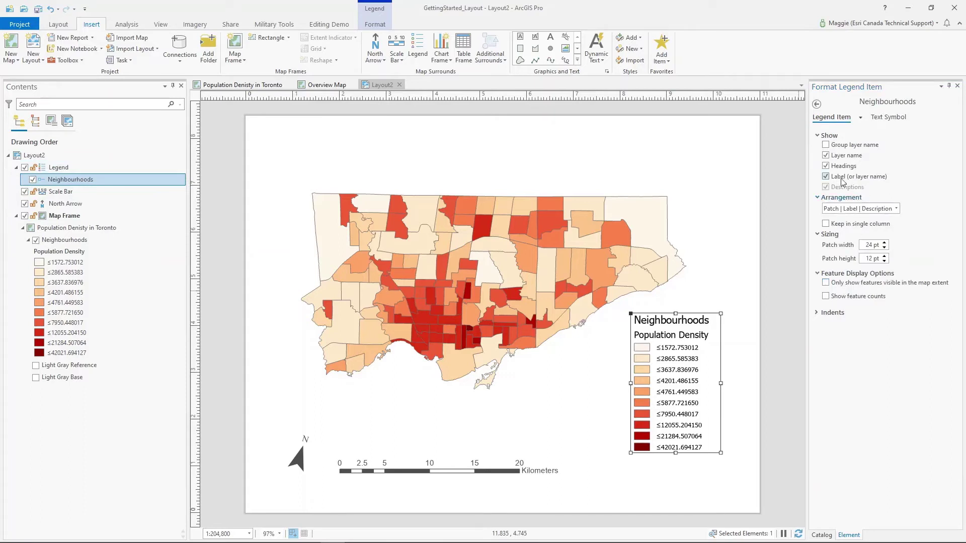
pyautogui.click(825, 155)
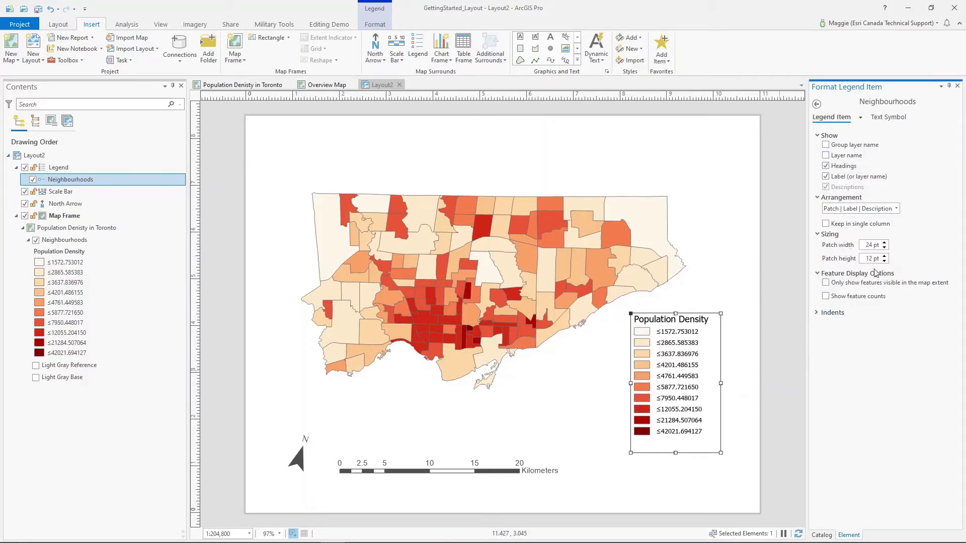
# Set the Neighbourhoods legend item's patch width to 21 pt and patch height to 16 pt.
pyautogui.click(884, 248)
pyautogui.click(885, 248)
pyautogui.click(884, 248)
pyautogui.click(884, 247)
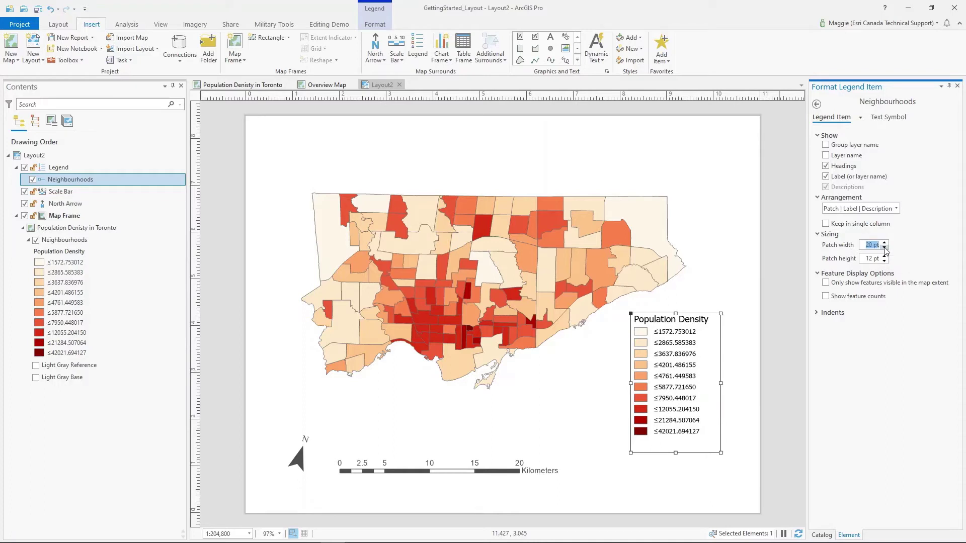
pyautogui.click(885, 257)
pyautogui.click(884, 257)
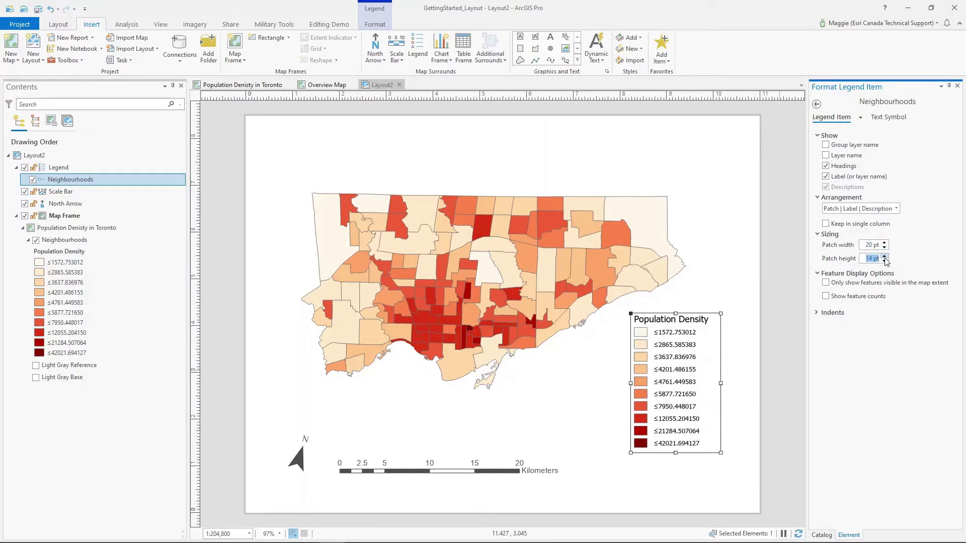
pyautogui.click(885, 243)
pyautogui.click(884, 256)
pyautogui.click(885, 257)
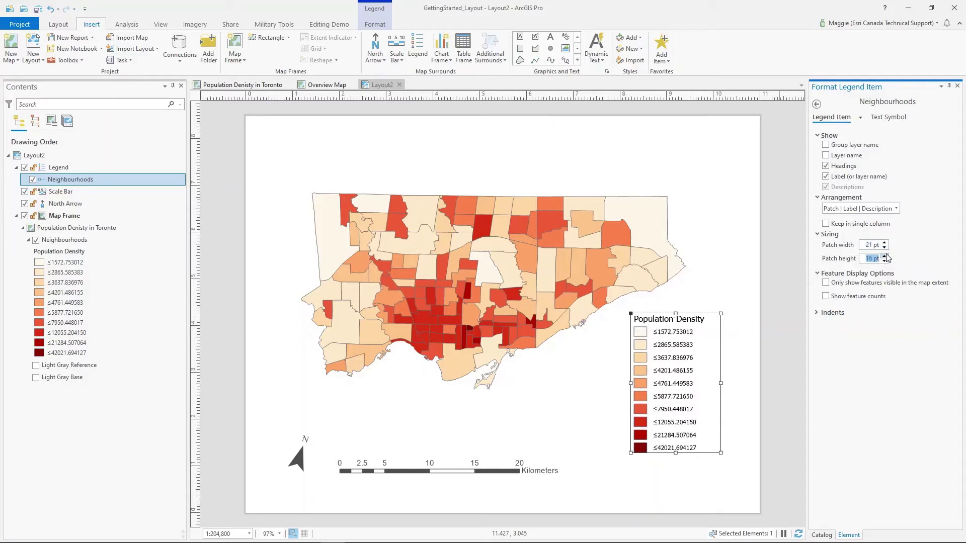
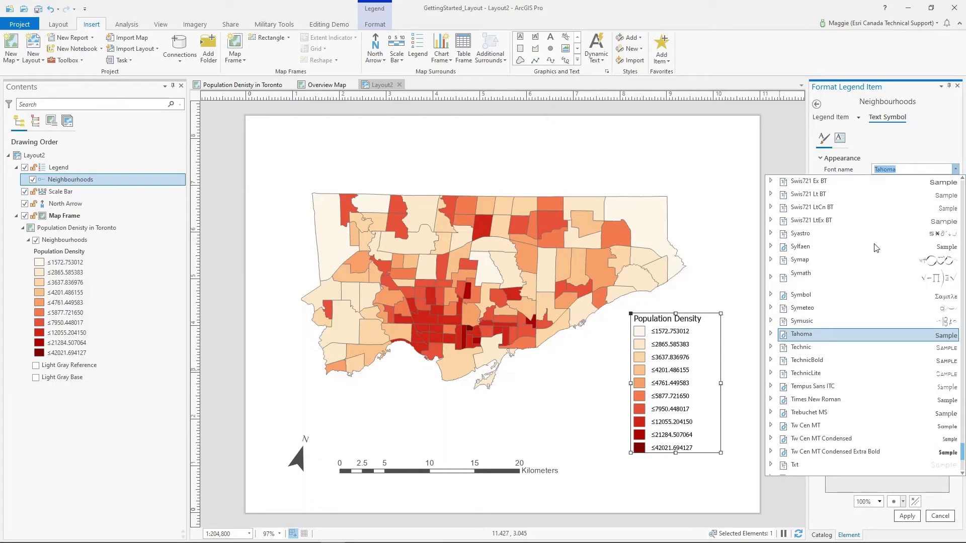
# Apply the Swis721 Lt BT font to the Neighbourhoods legend item, and move the legend about 0.6 inches right and 0.3 inches down.
pyautogui.click(878, 194)
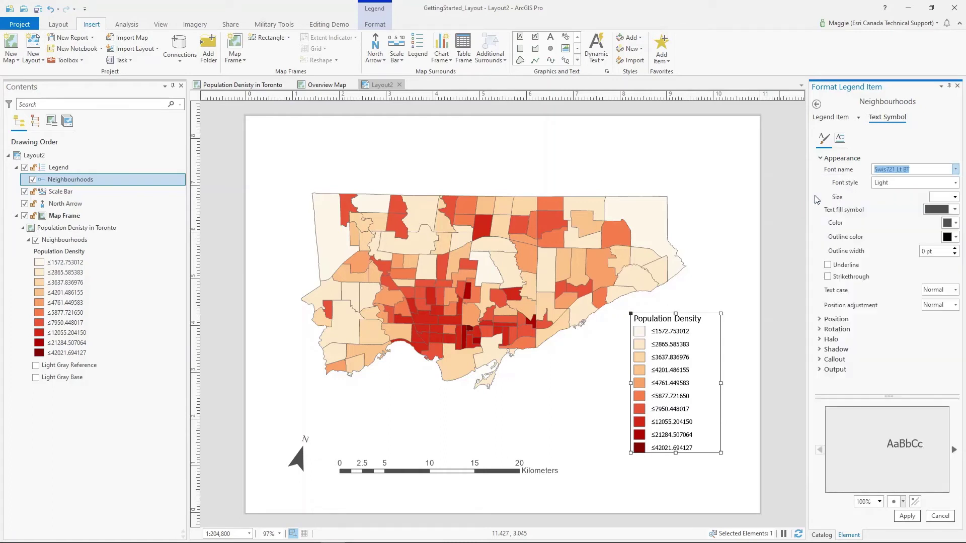
pyautogui.click(910, 517)
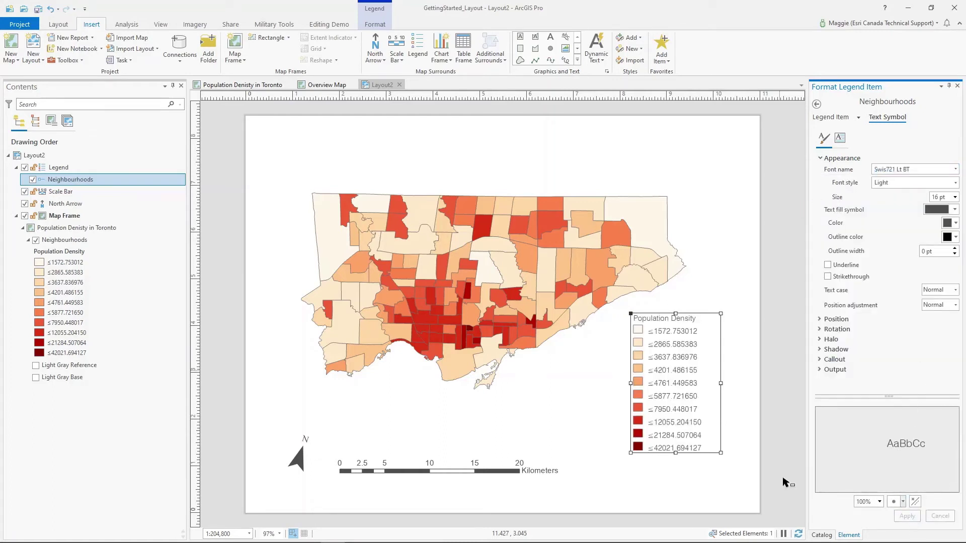
pyautogui.moveTo(717, 428); pyautogui.dragTo(738, 443)
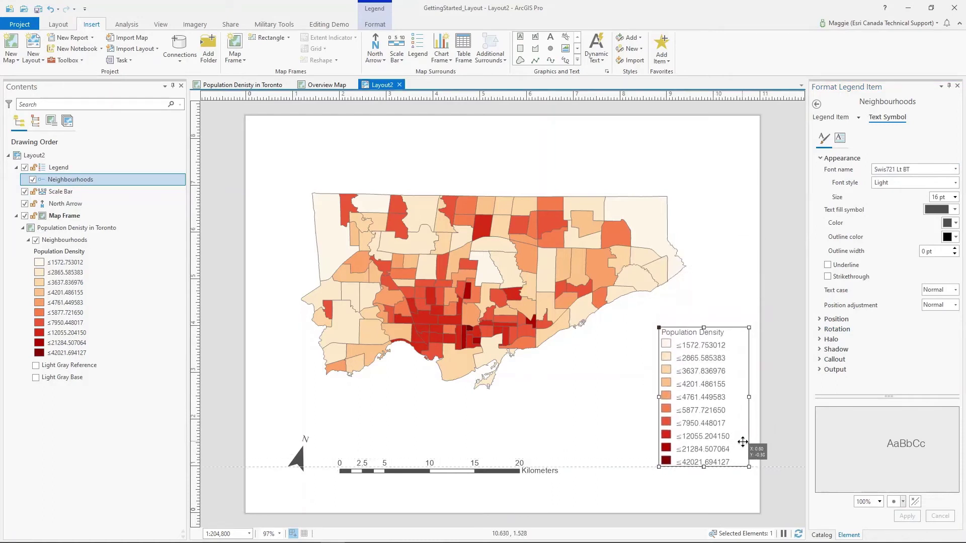
# Change the scale bar's text font to Swis721 Lt BT and apply it.
pyautogui.click(429, 470)
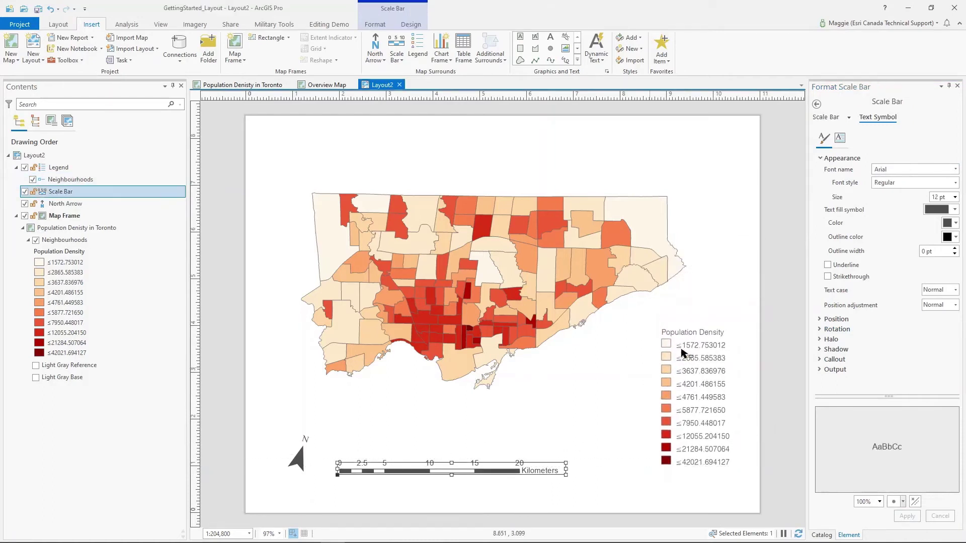
pyautogui.click(956, 169)
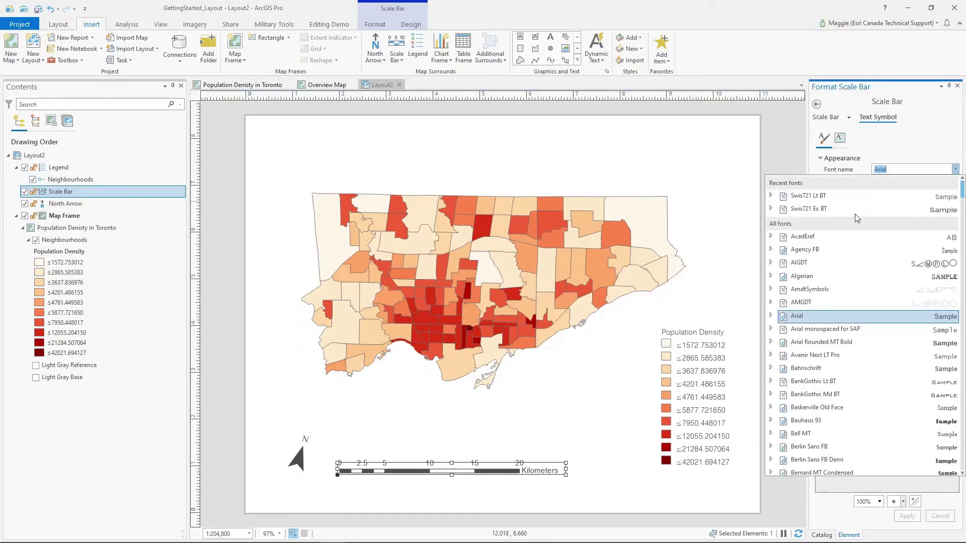
pyautogui.click(865, 200)
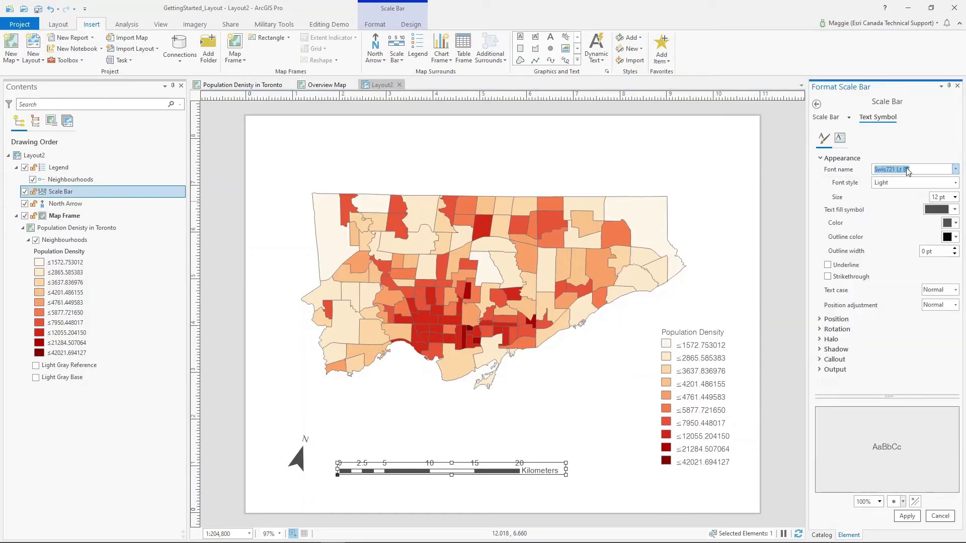
pyautogui.click(907, 516)
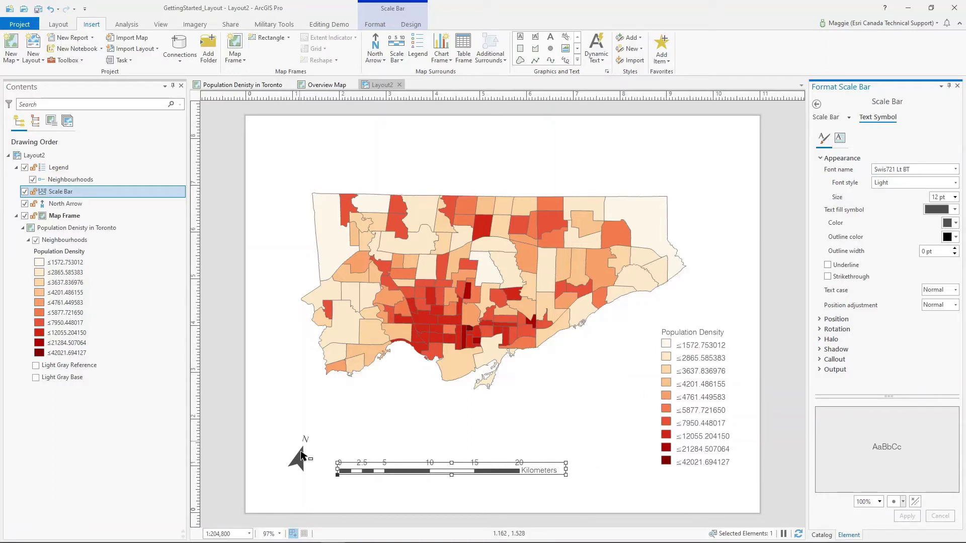
# In the Population Denisty in Toronto map, try an irregular area patch shape for the lowest Neighbourhoods class and check it in Layout2.
pyautogui.click(670, 345)
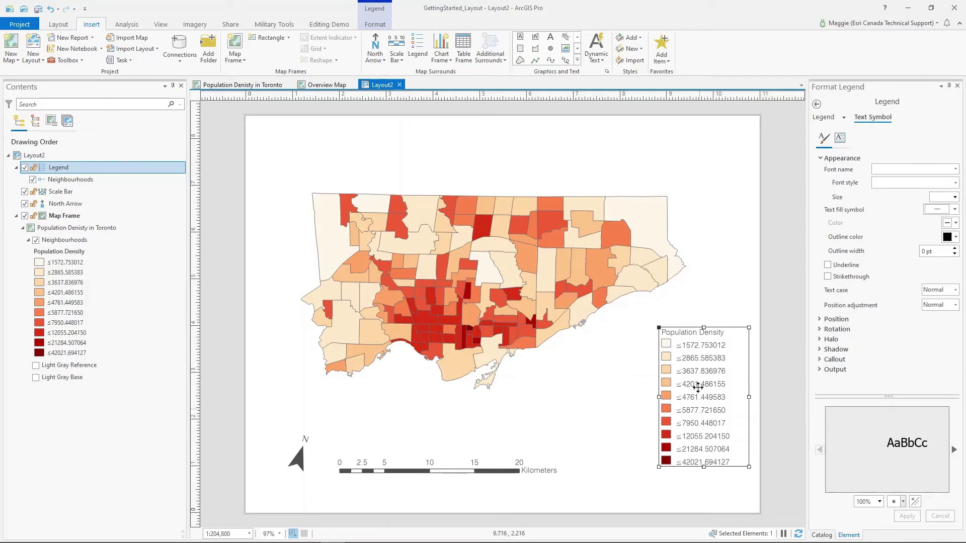
pyautogui.click(243, 89)
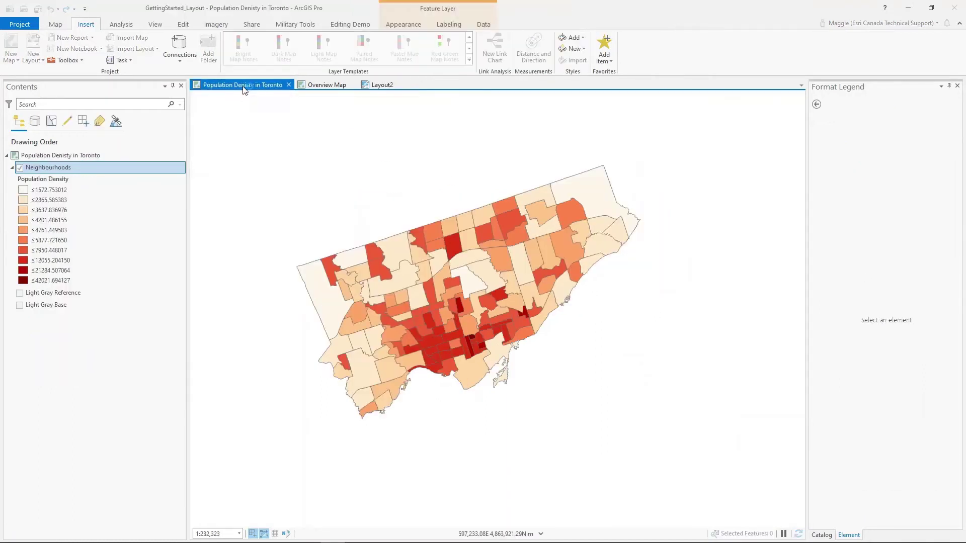
pyautogui.click(65, 170)
pyautogui.rightClick(67, 174)
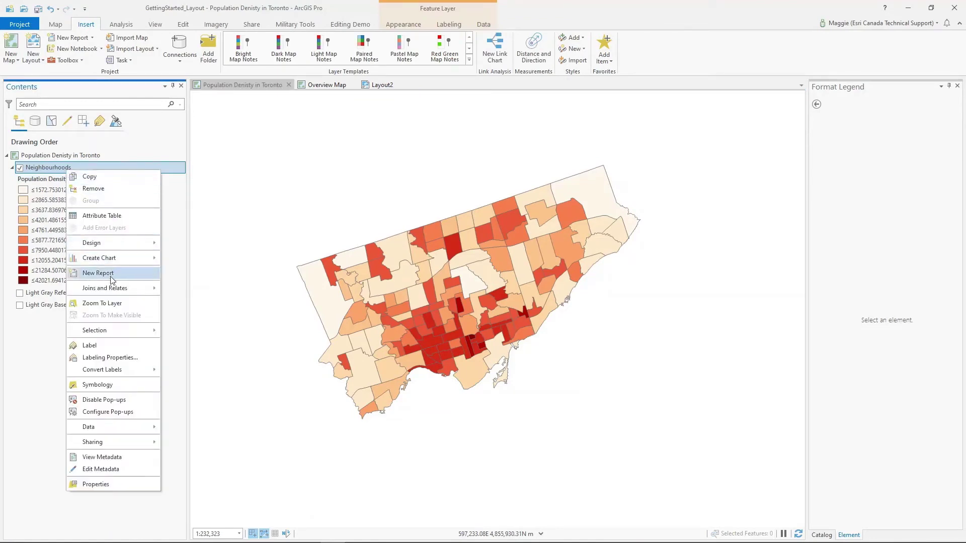
pyautogui.click(119, 389)
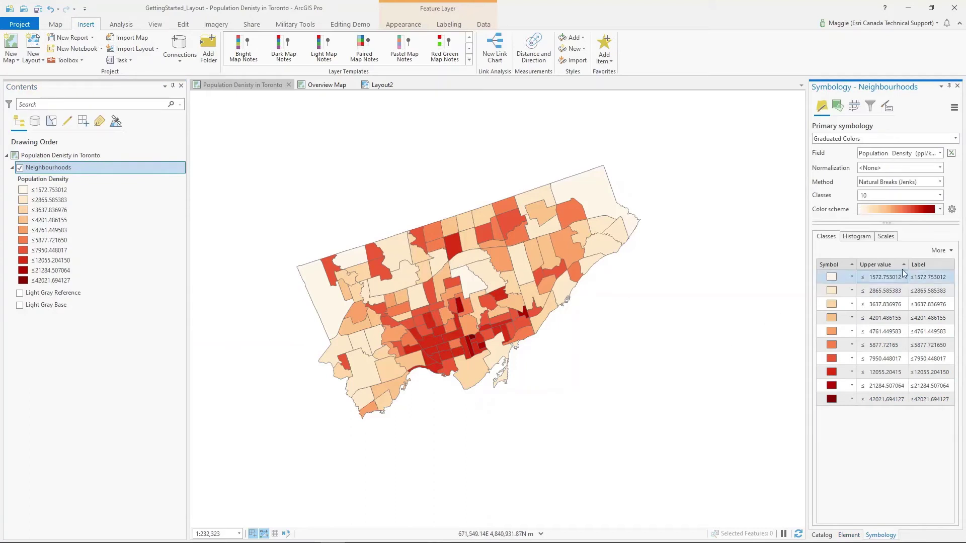
pyautogui.click(855, 279)
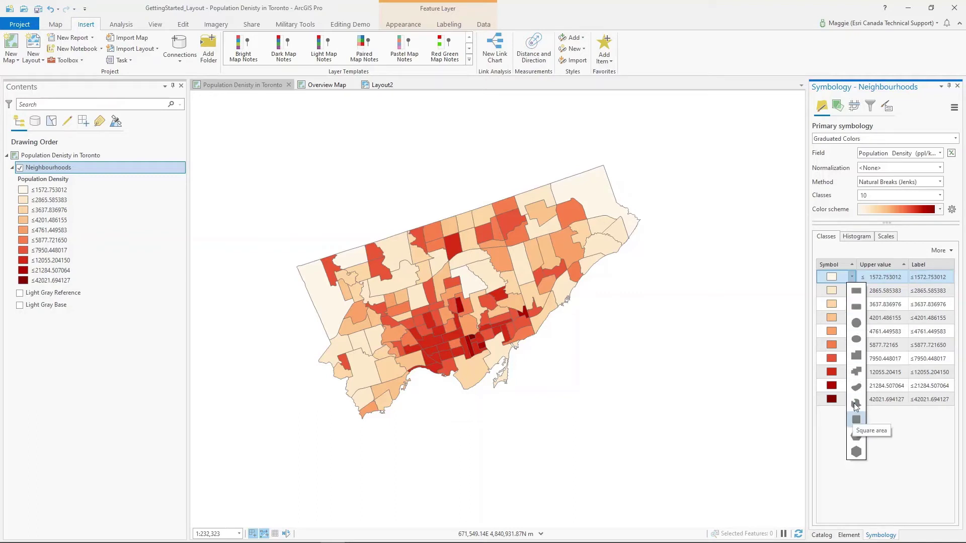
pyautogui.click(855, 373)
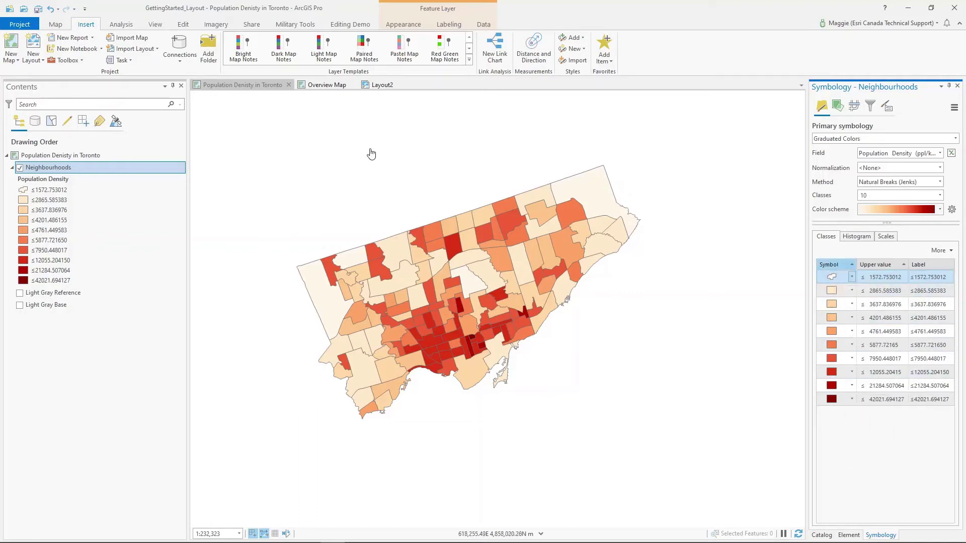
pyautogui.click(379, 87)
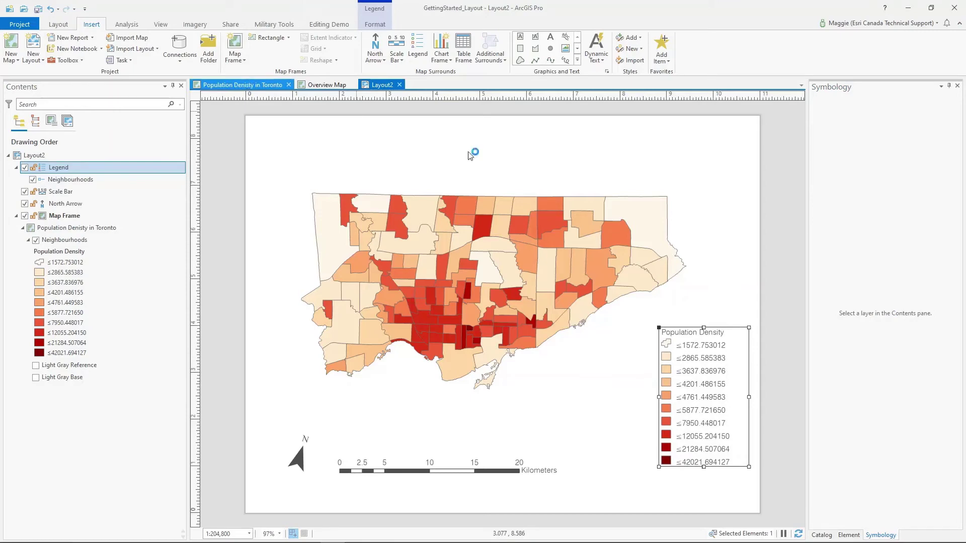
# Restore the rectangular patch shape for the lowest Neighbourhoods class and open its label for editing.
pyautogui.click(852, 277)
pyautogui.click(852, 278)
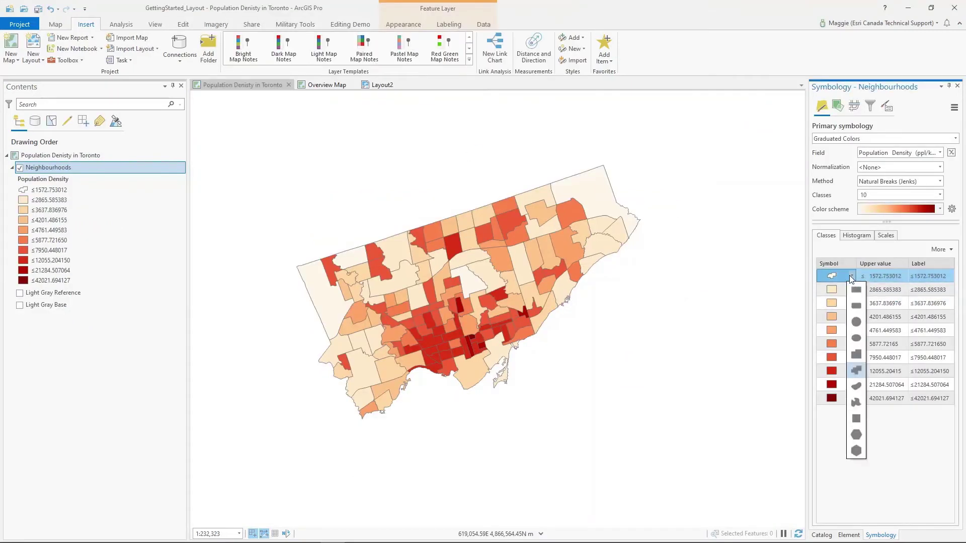
pyautogui.click(856, 289)
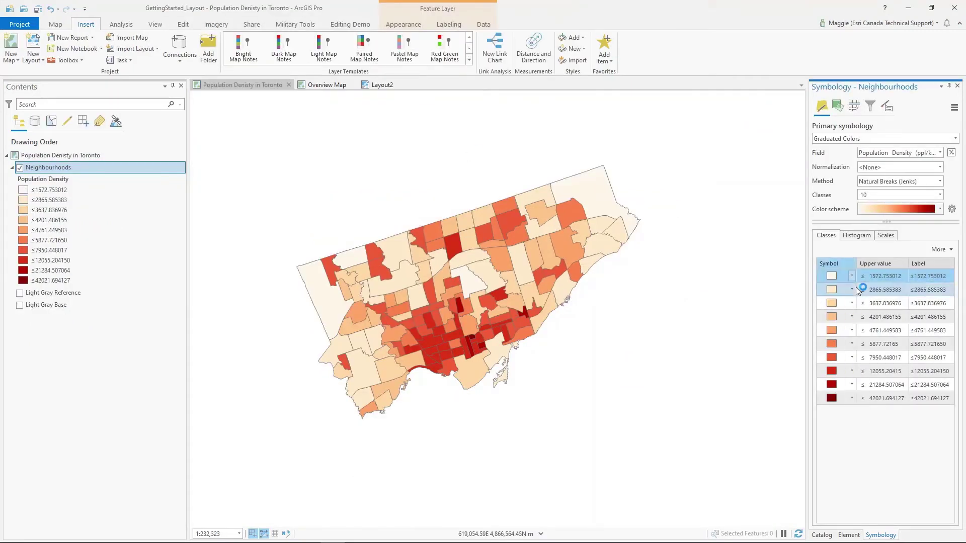
pyautogui.click(938, 276)
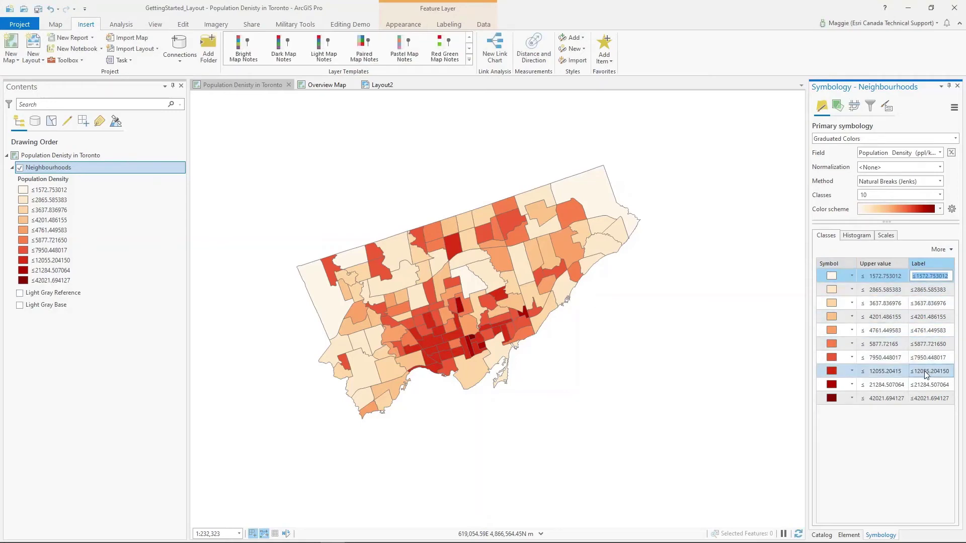
# Back in Layout2, move the map frame about 0.5 inches down and the legend about 0.5 inches left and 0.25 inches down.
pyautogui.click(381, 85)
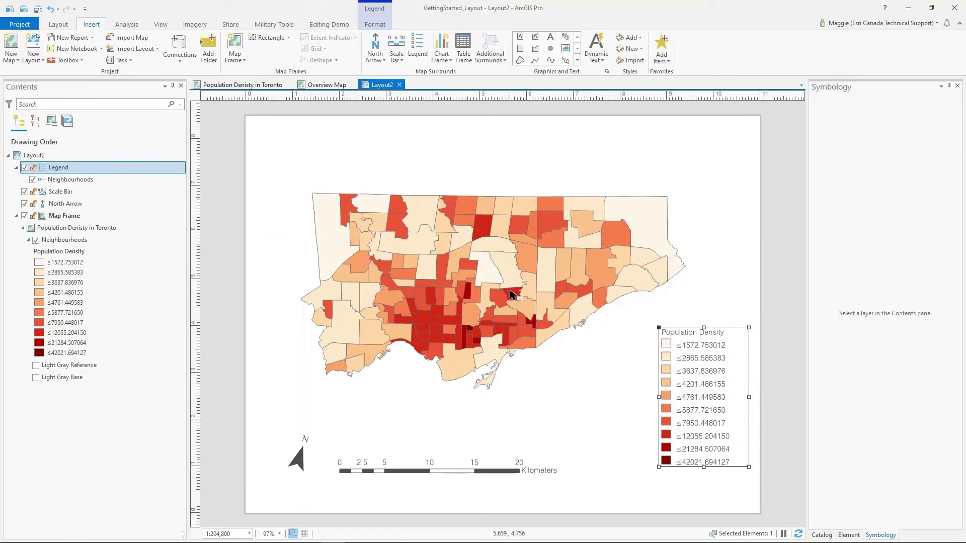
pyautogui.click(451, 165)
pyautogui.click(681, 383)
pyautogui.moveTo(692, 371)
pyautogui.mouseDown()
pyautogui.moveTo(710, 355)
pyautogui.moveTo(702, 381)
pyautogui.moveTo(694, 375)
pyautogui.mouseUp()
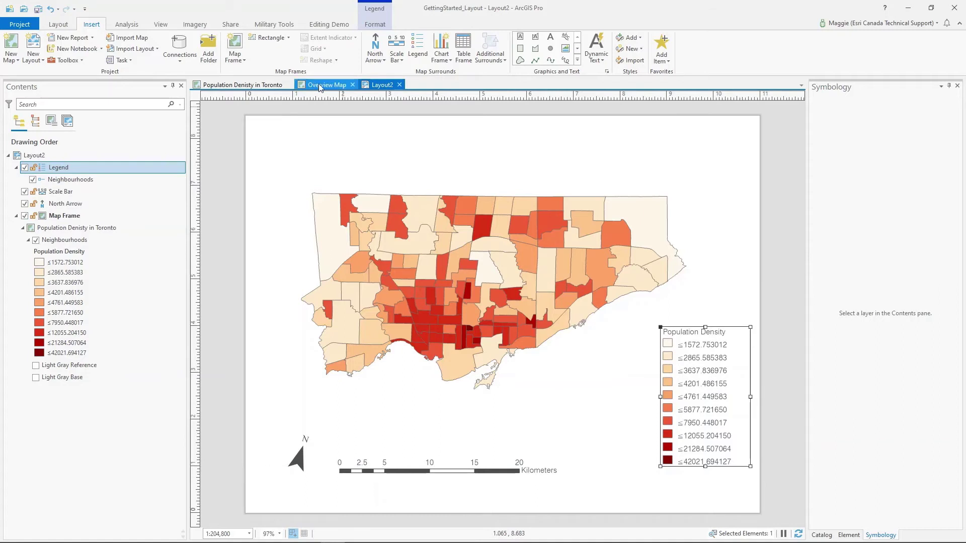
pyautogui.click(478, 216)
pyautogui.moveTo(479, 250); pyautogui.dragTo(480, 279)
pyautogui.moveTo(702, 372); pyautogui.dragTo(678, 384)
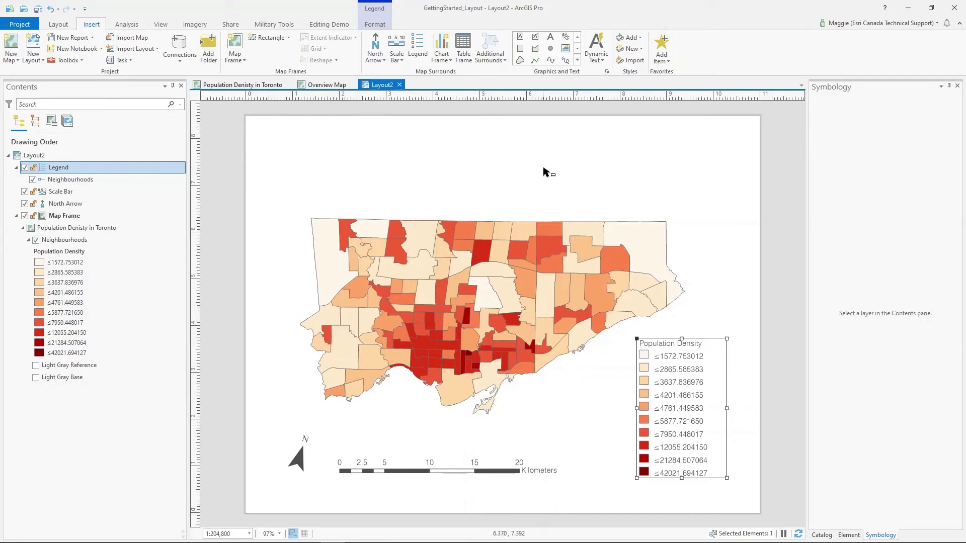
# Add a circular map frame of the Overview Map at 1:8,120,816, about 2.36 inches across, in the page's upper right corner.
pyautogui.click(289, 38)
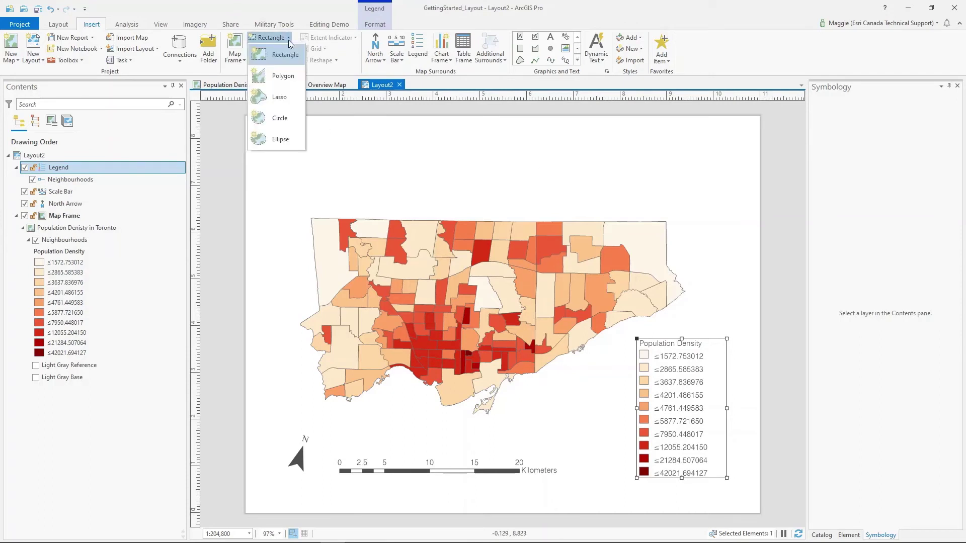
pyautogui.click(292, 120)
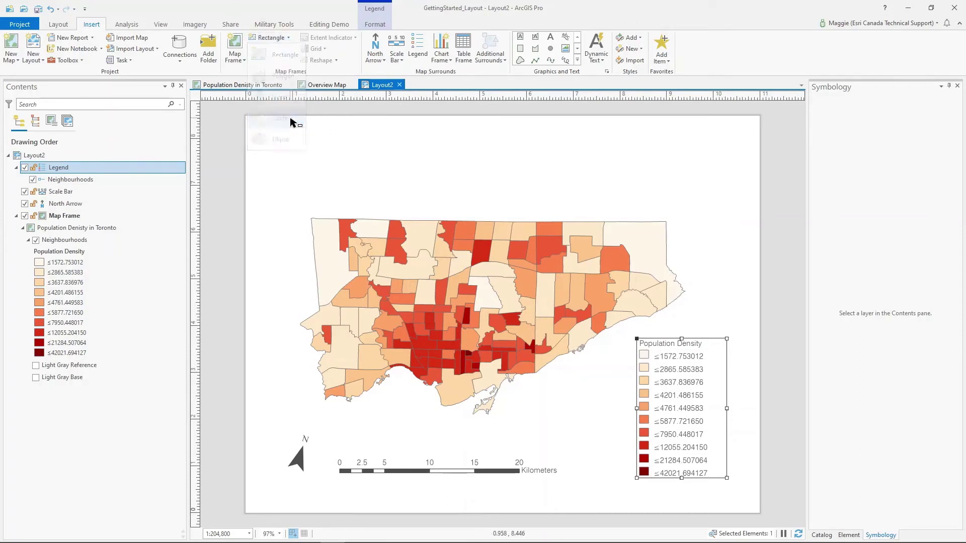
pyautogui.click(243, 60)
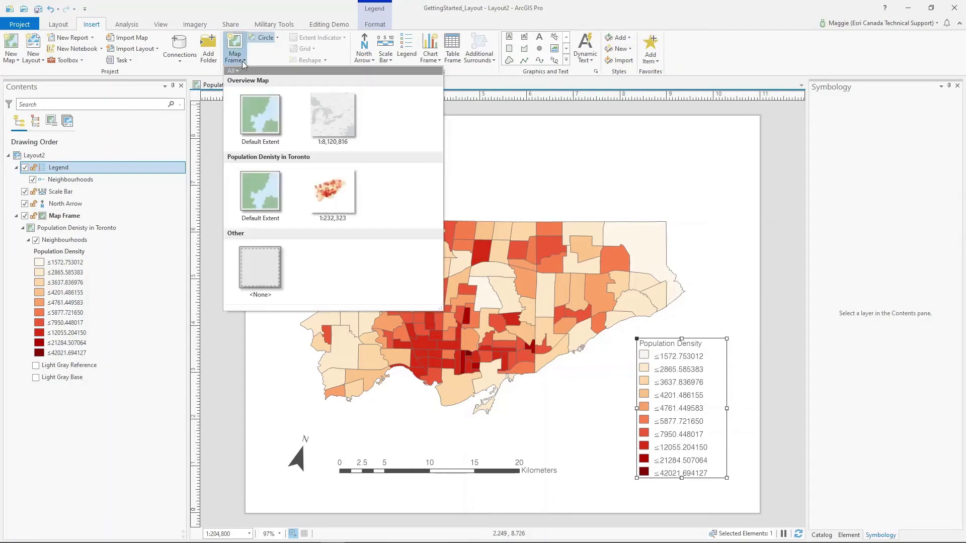
pyautogui.click(334, 115)
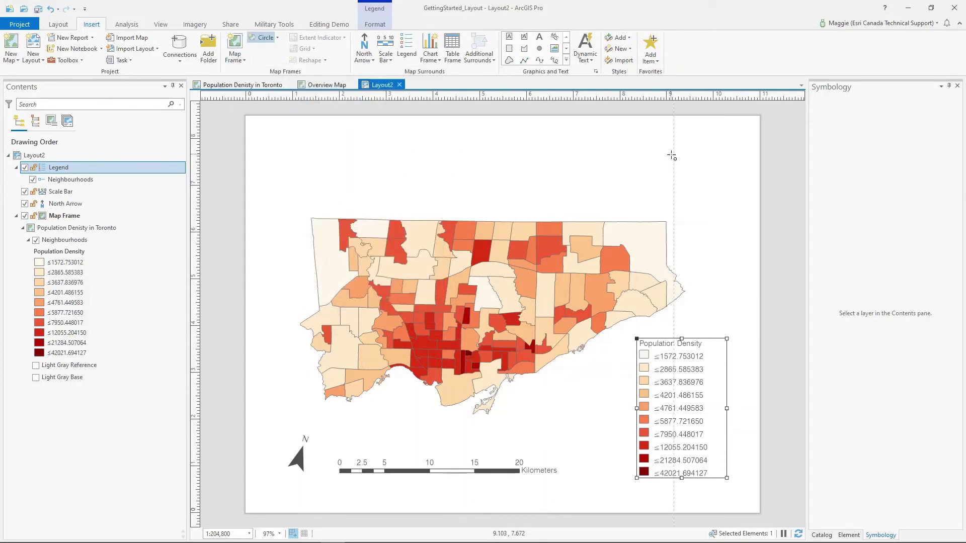
pyautogui.moveTo(673, 156); pyautogui.dragTo(627, 180)
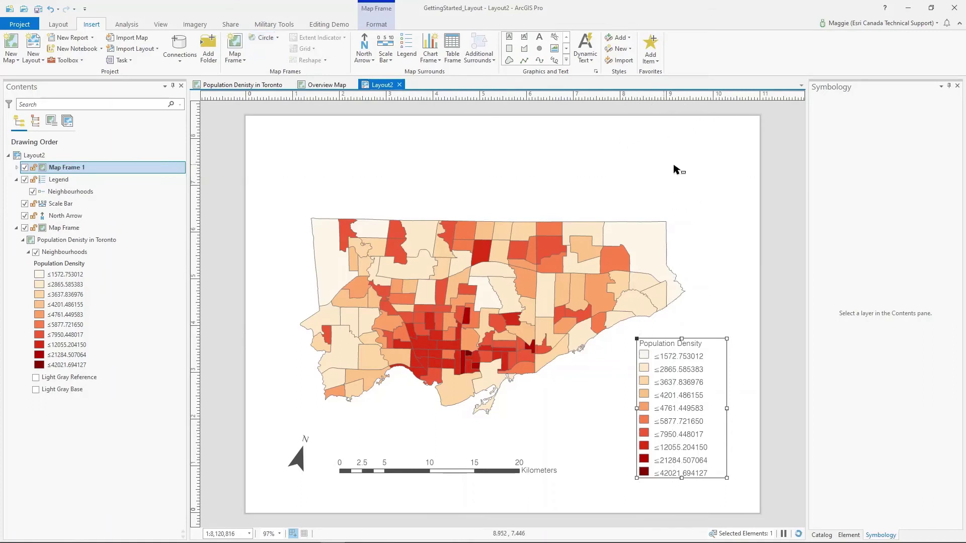
pyautogui.moveTo(680, 165); pyautogui.dragTo(702, 180)
# Shift the main map frame about 0.15 inches left and the circular overview frame about 0.2 inches right and 0.1 inches down.
pyautogui.click(540, 297)
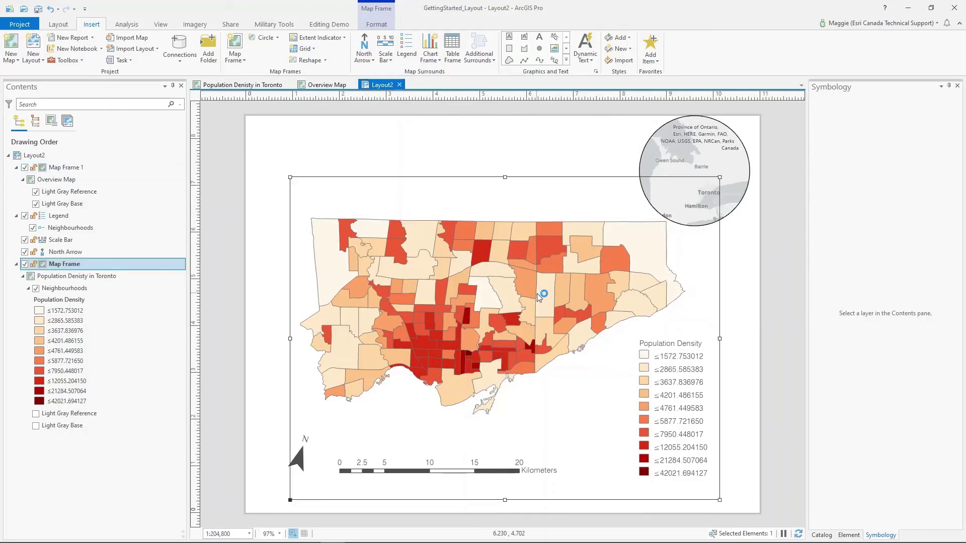
pyautogui.moveTo(537, 293); pyautogui.dragTo(531, 294)
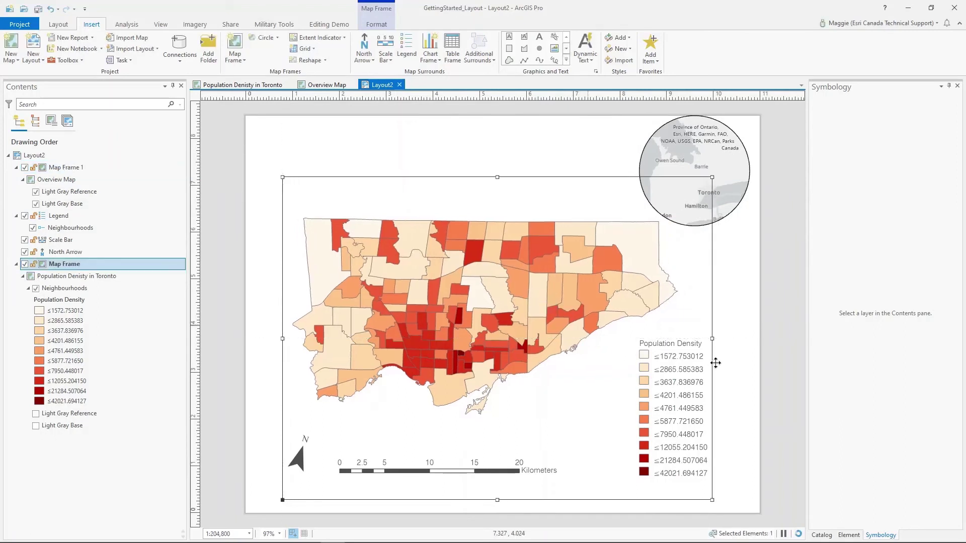
pyautogui.click(727, 385)
pyautogui.click(720, 208)
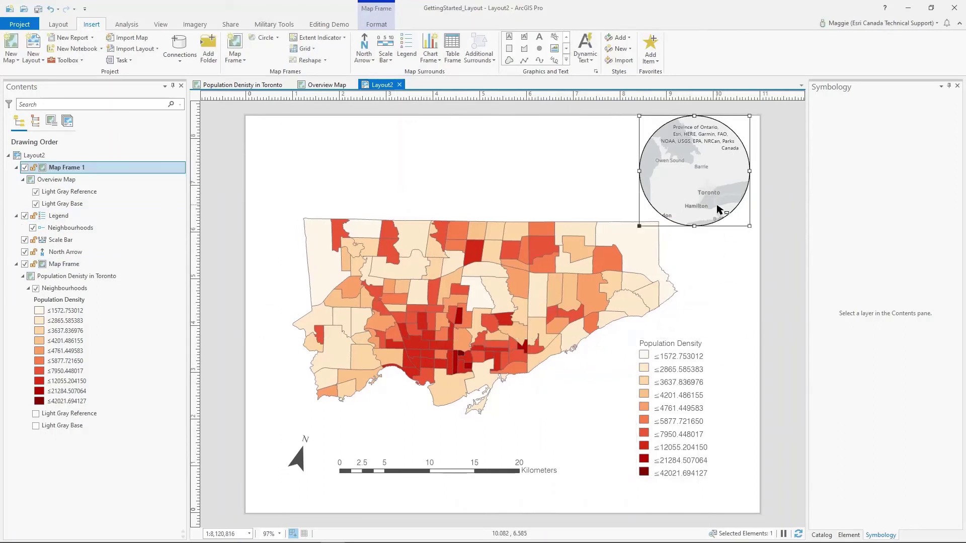
pyautogui.moveTo(720, 192); pyautogui.dragTo(732, 196)
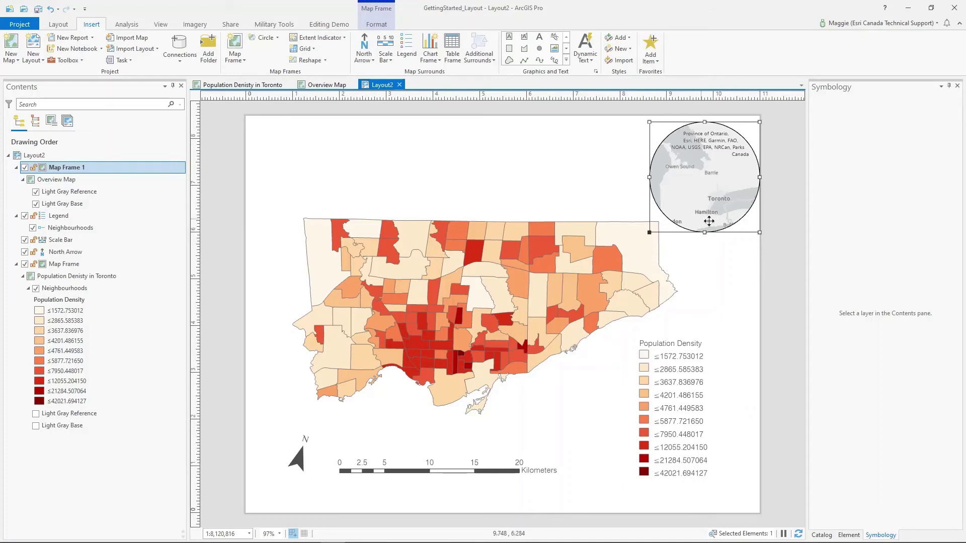
# Add an extent indicator for the main Map Frame to the circular overview map and give it an orange stroke 2 pt wide.
pyautogui.click(329, 39)
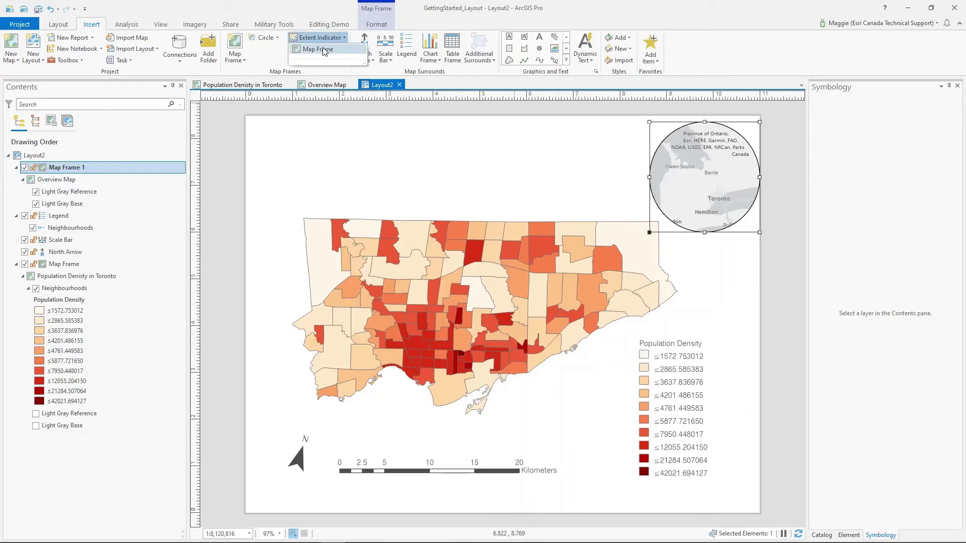
pyautogui.click(322, 48)
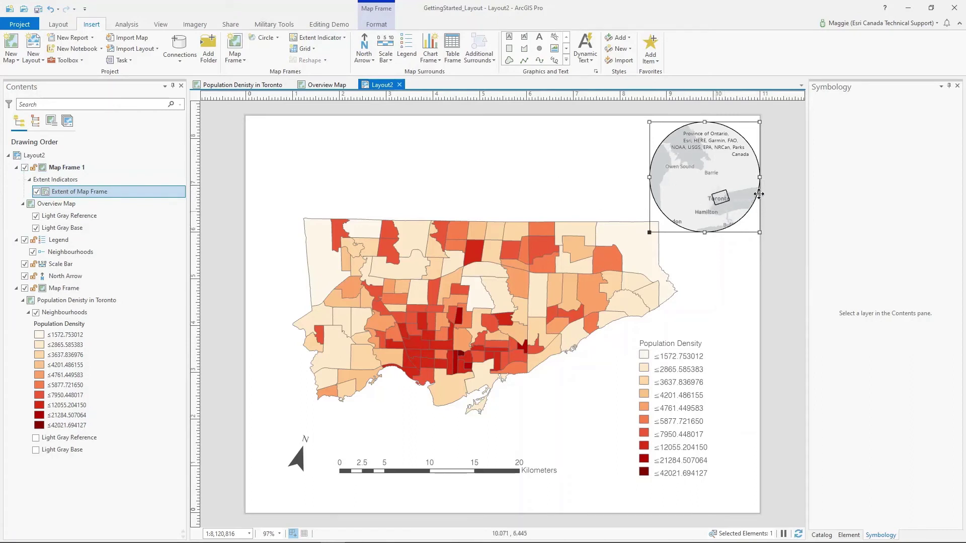
pyautogui.click(378, 25)
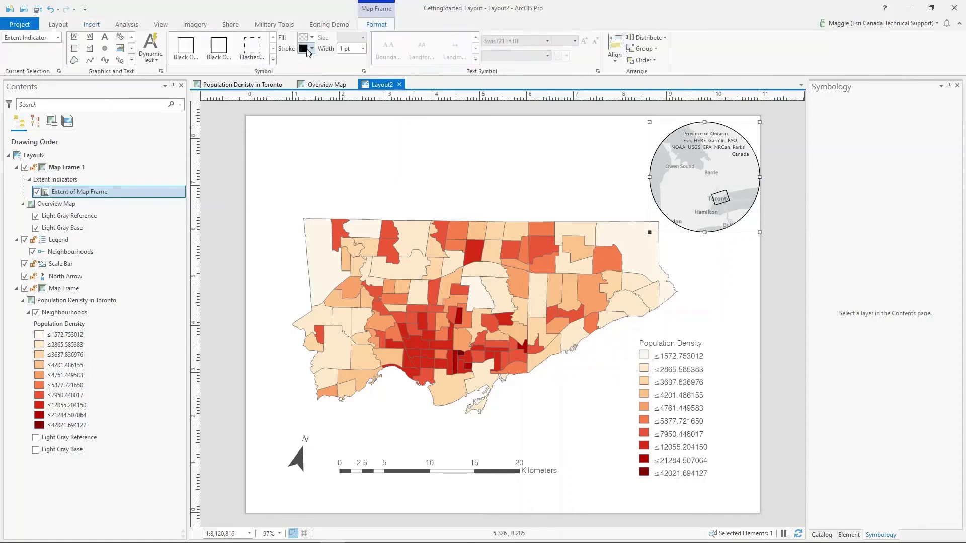
pyautogui.click(312, 48)
pyautogui.click(328, 104)
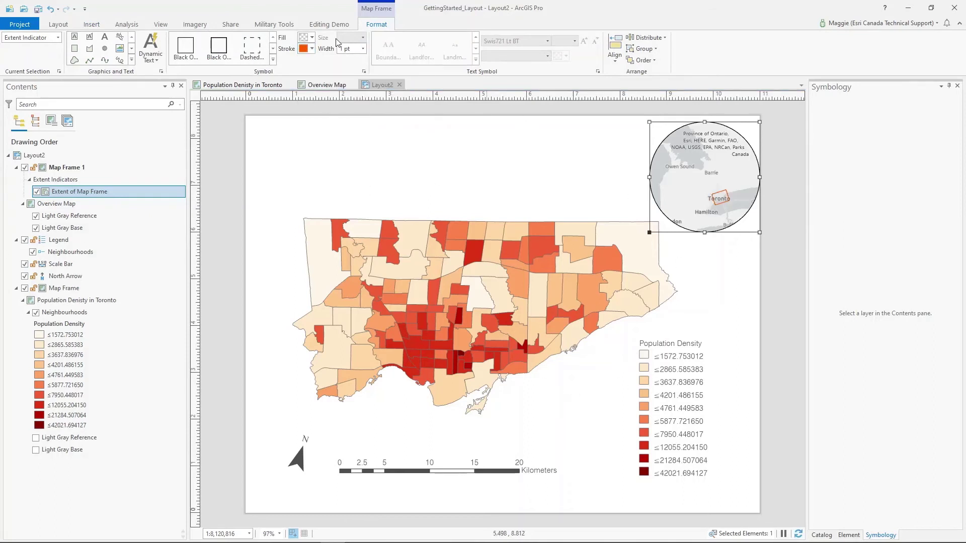
pyautogui.click(363, 48)
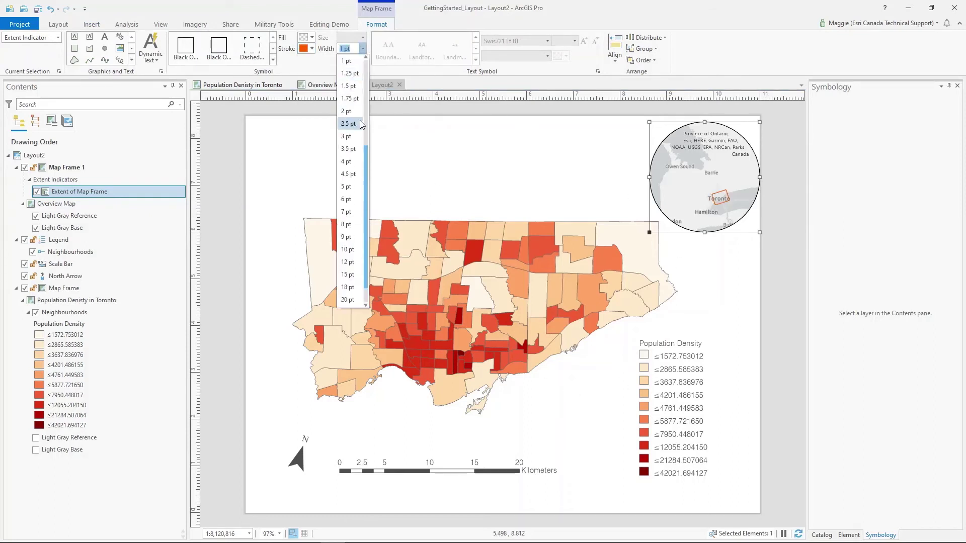
pyautogui.click(359, 120)
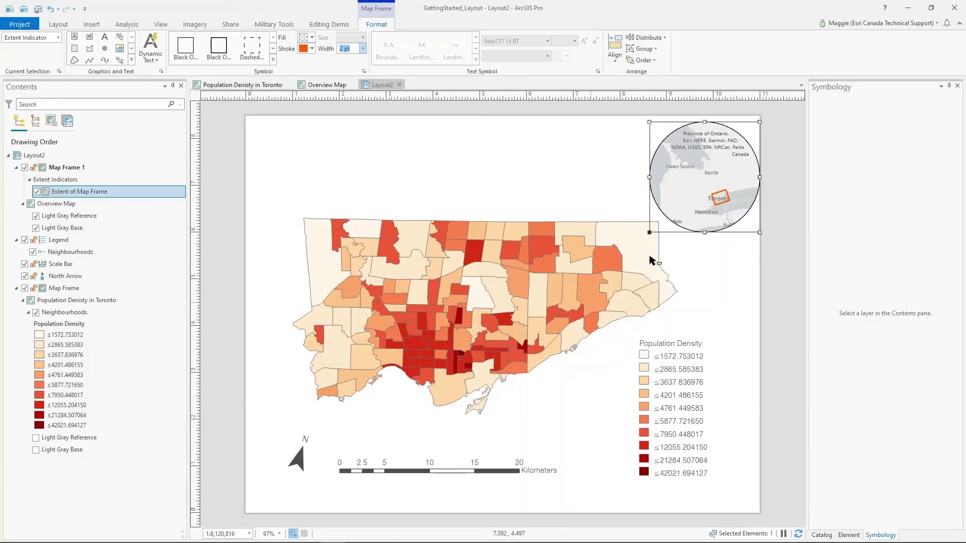
# Change the border color of the circular overview map frame to dark gray.
pyautogui.rightClick(77, 167)
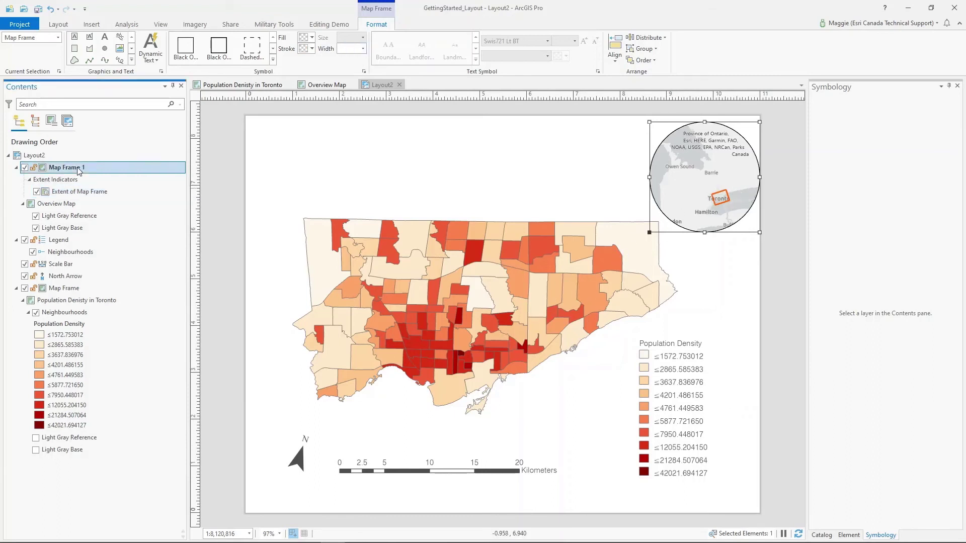
pyautogui.click(131, 446)
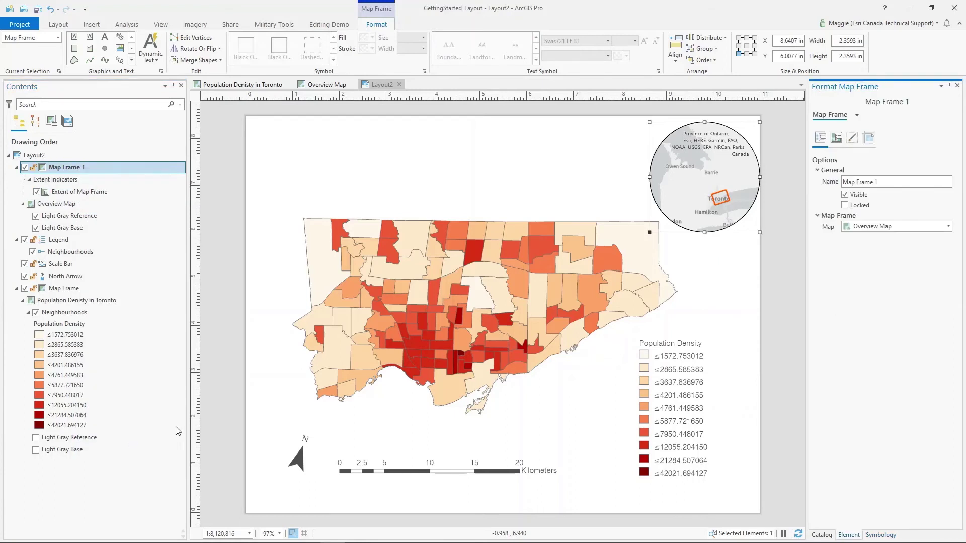
pyautogui.click(849, 137)
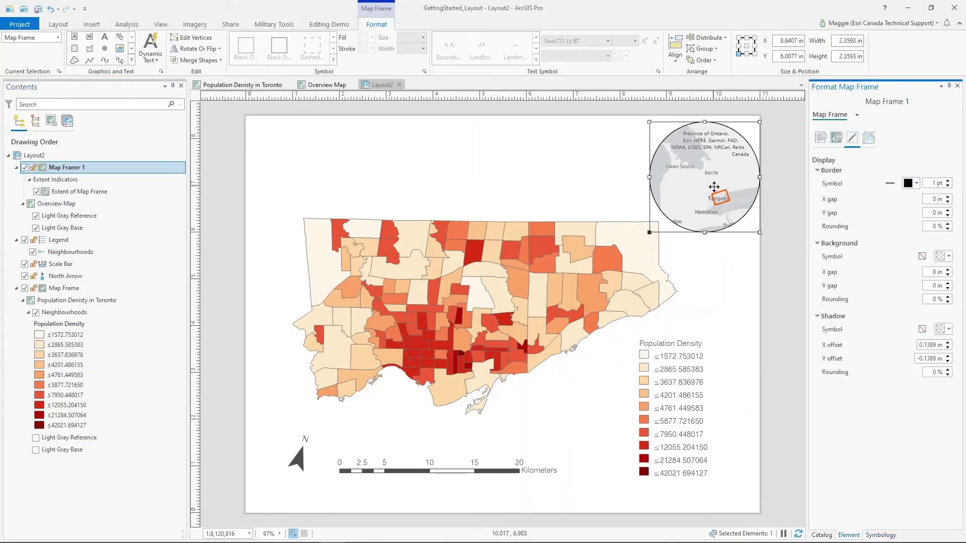
pyautogui.click(914, 183)
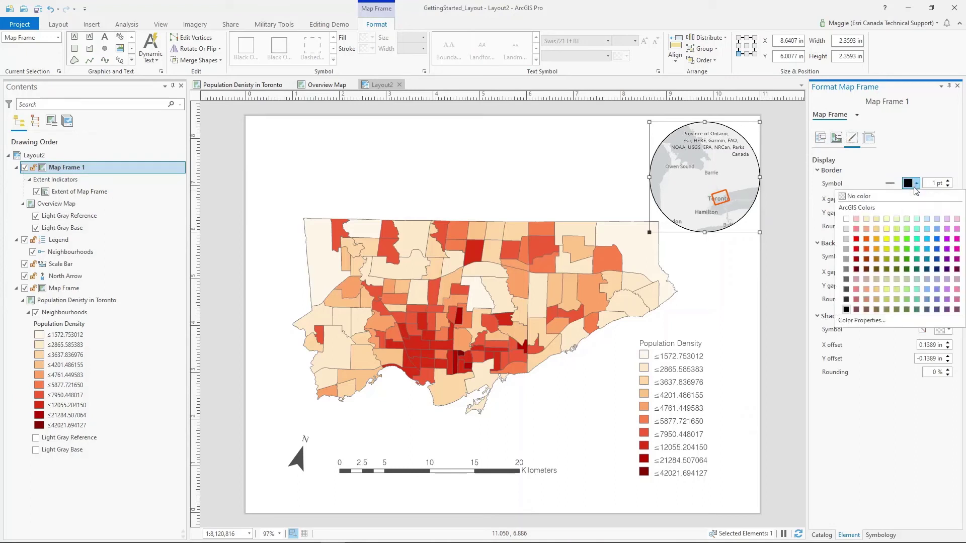
pyautogui.click(846, 279)
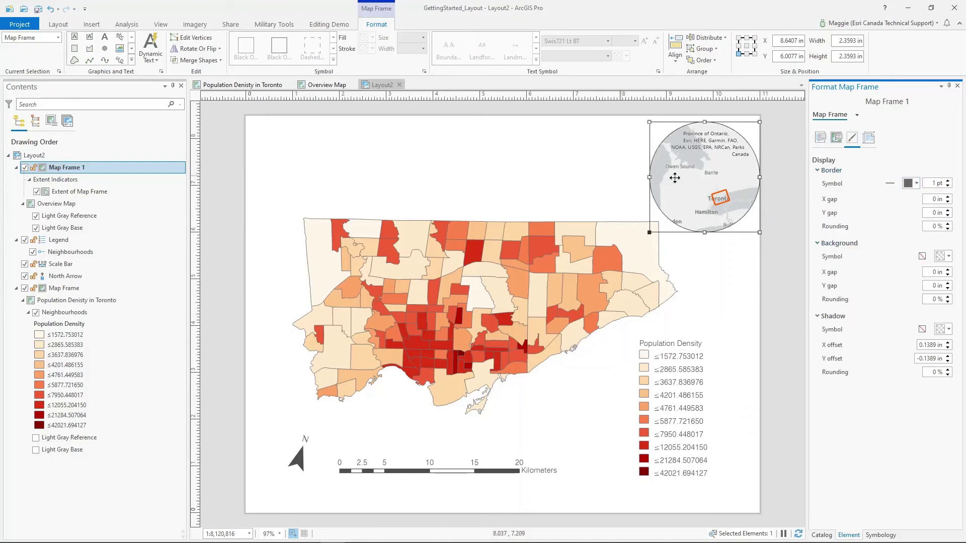
# Nudge the overview frame slightly left and down, and shift the main map, scale bar and legend about 0.1 to 0.5 inches up and left.
pyautogui.moveTo(697, 177); pyautogui.dragTo(696, 182)
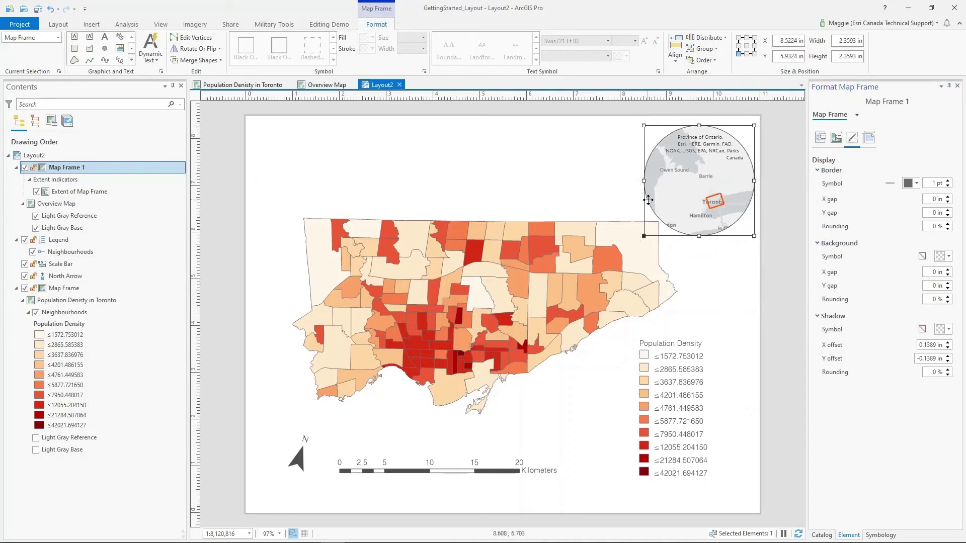
pyautogui.click(512, 298)
pyautogui.moveTo(535, 276); pyautogui.dragTo(519, 267)
pyautogui.click(364, 474)
pyautogui.moveTo(365, 474); pyautogui.dragTo(358, 452)
pyautogui.moveTo(672, 403); pyautogui.dragTo(659, 385)
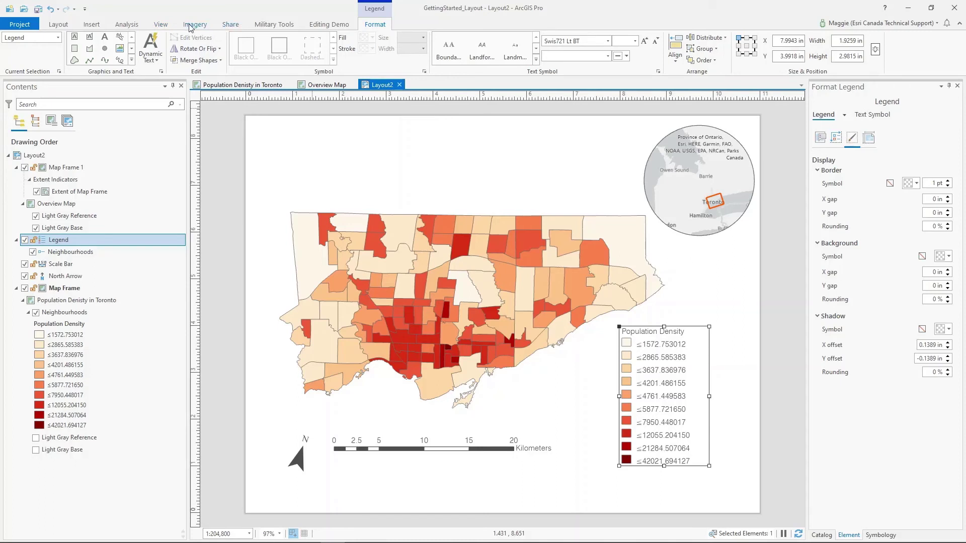
# Add a title text box about 7 by 1.2 inches above the map reading "Population Density in the City of Toronto, Ontario (residents per kilometer squared)".
pyautogui.click(92, 25)
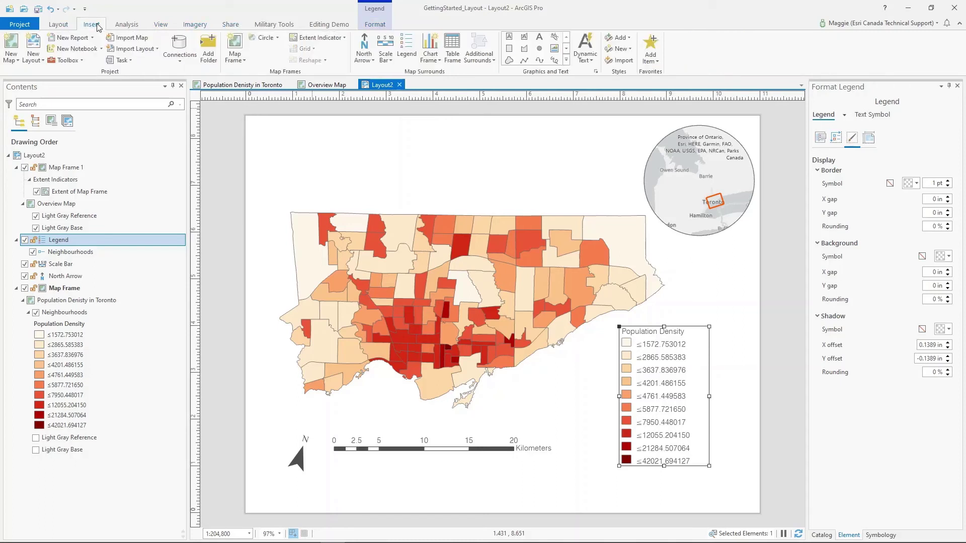
pyautogui.click(509, 38)
pyautogui.moveTo(294, 148); pyautogui.dragTo(622, 204)
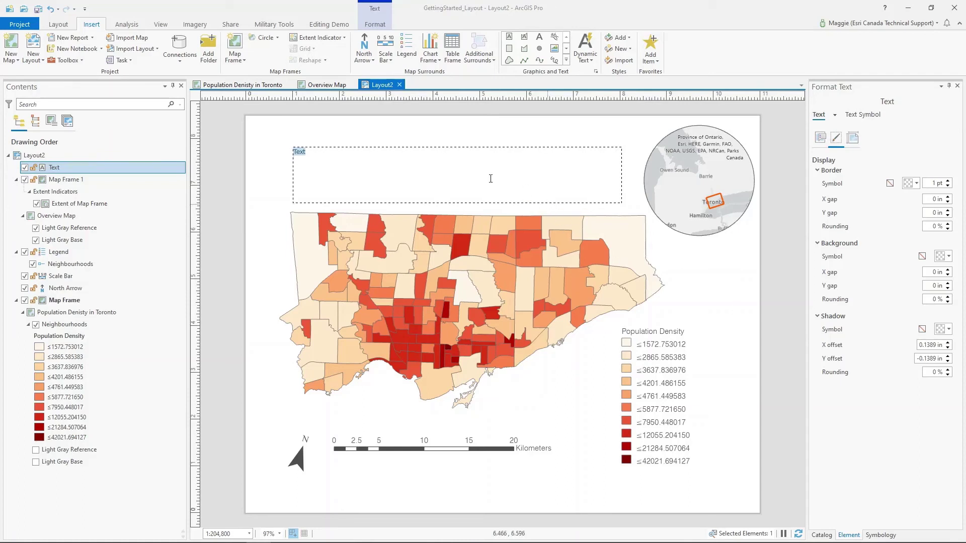
pyautogui.click(470, 176)
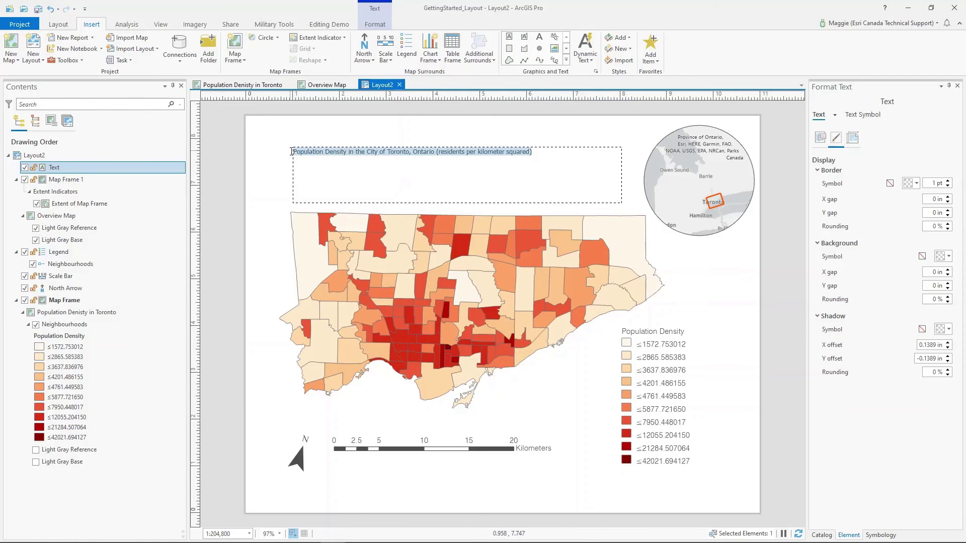
# Format the title text in Swis721 Lt BT at 14 pt.
pyautogui.click(375, 24)
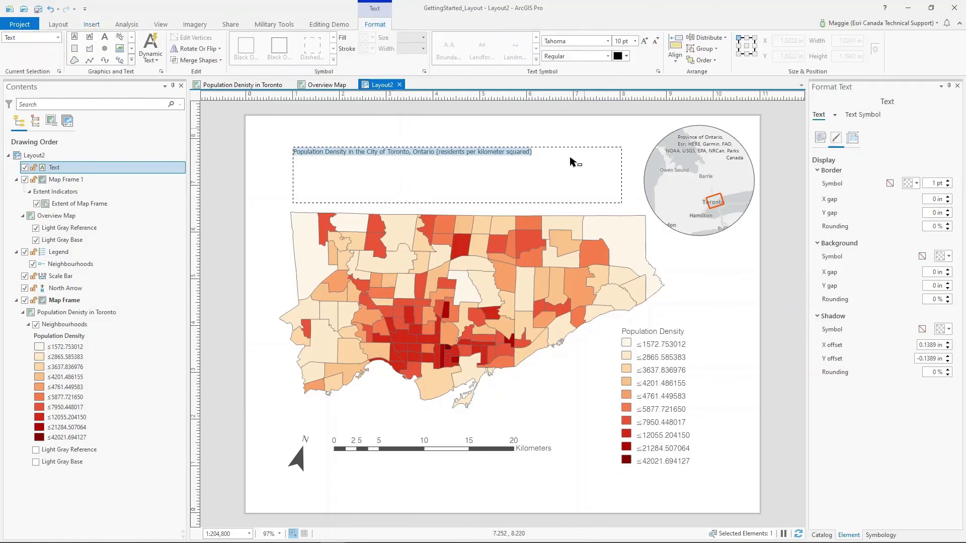
pyautogui.click(645, 41)
pyautogui.click(645, 41)
pyautogui.click(644, 41)
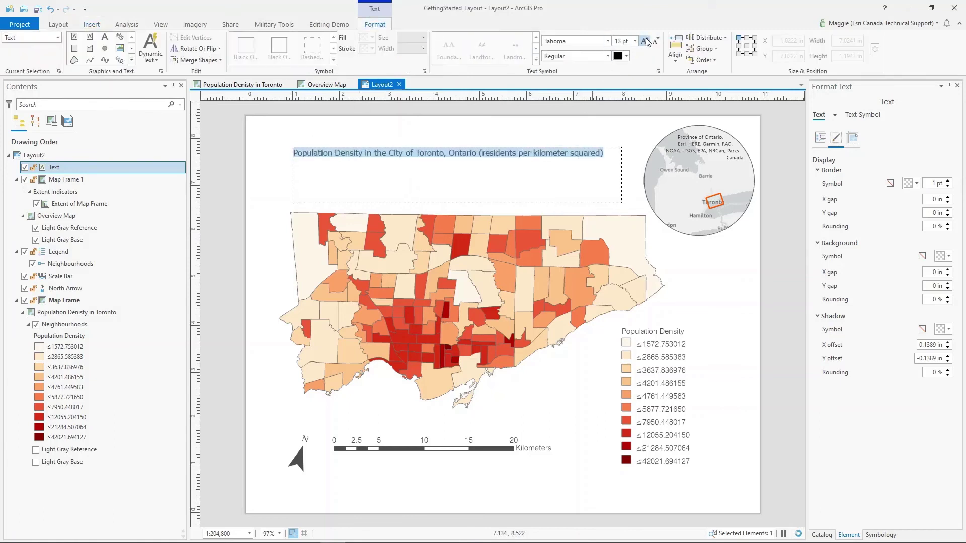
pyautogui.click(608, 42)
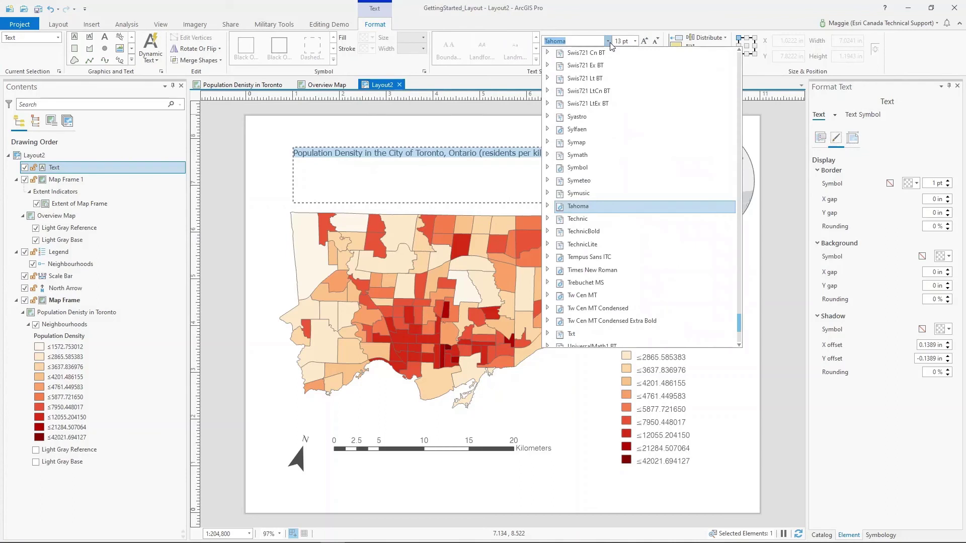
pyautogui.click(600, 80)
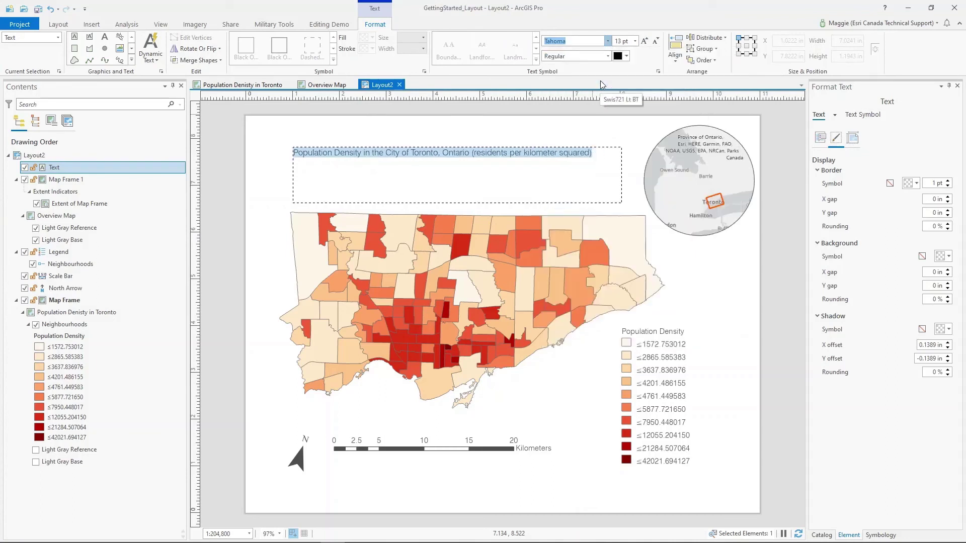
pyautogui.click(645, 41)
pyautogui.click(608, 56)
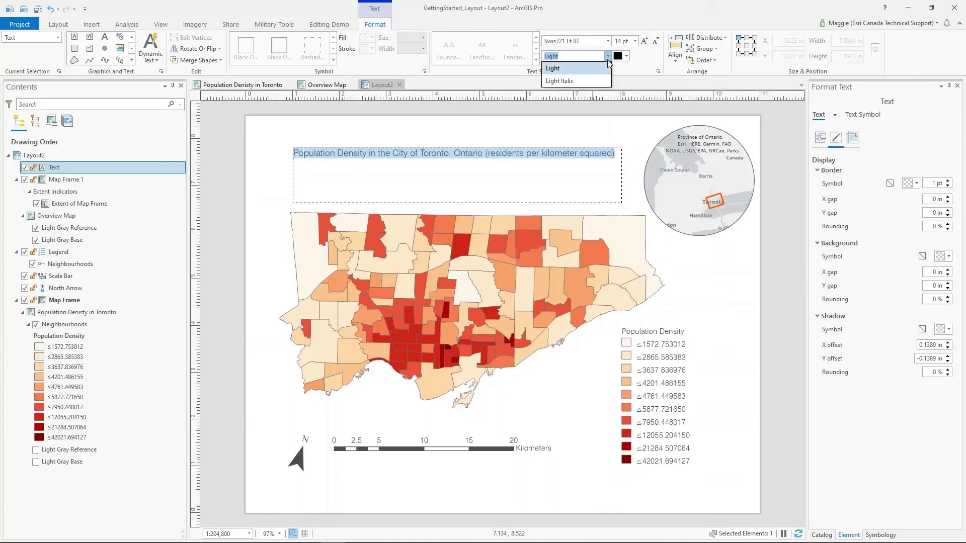
pyautogui.click(590, 65)
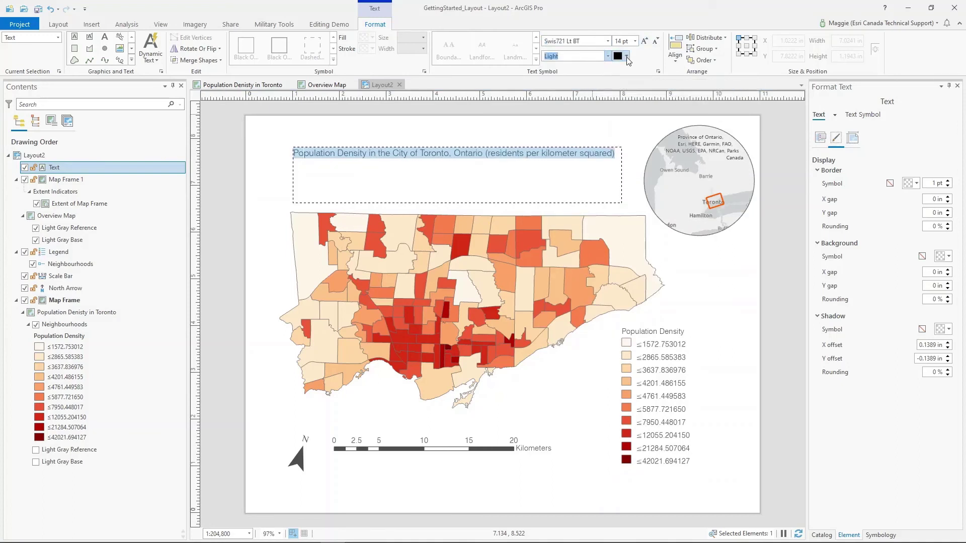
pyautogui.click(627, 56)
pyautogui.click(627, 57)
pyautogui.click(608, 57)
pyautogui.click(608, 56)
# Try the title at 16 pt, return it to 14 pt and finish editing the text.
pyautogui.click(645, 42)
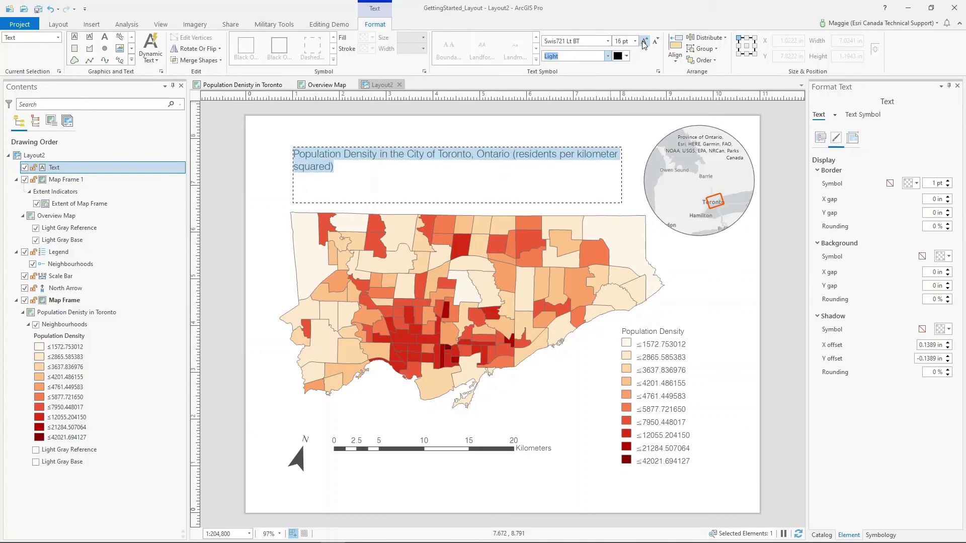
pyautogui.click(655, 41)
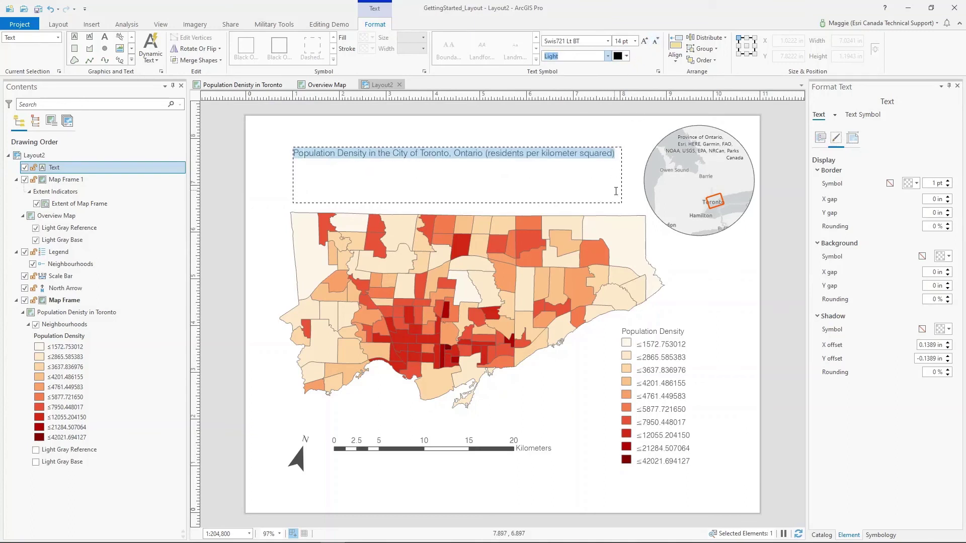
pyautogui.click(573, 199)
pyautogui.press('Escape')
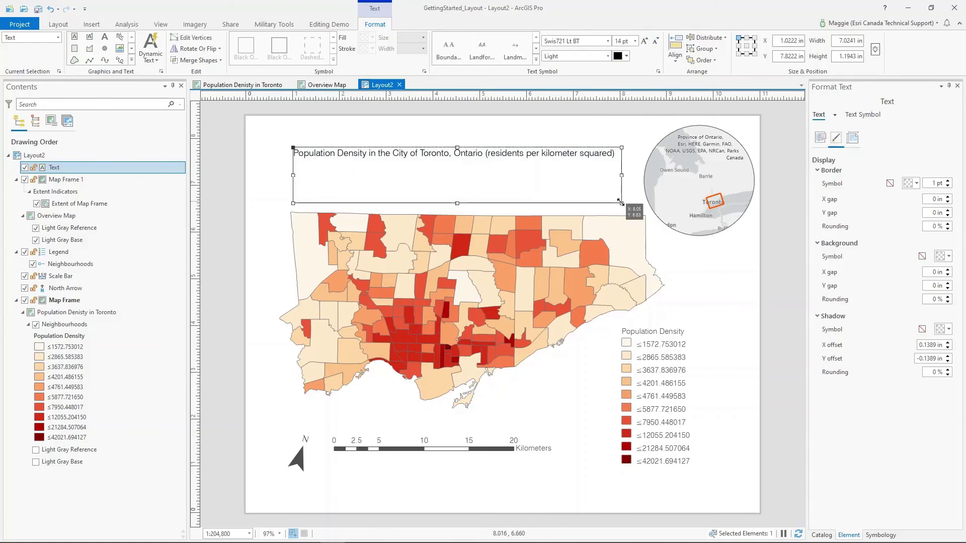